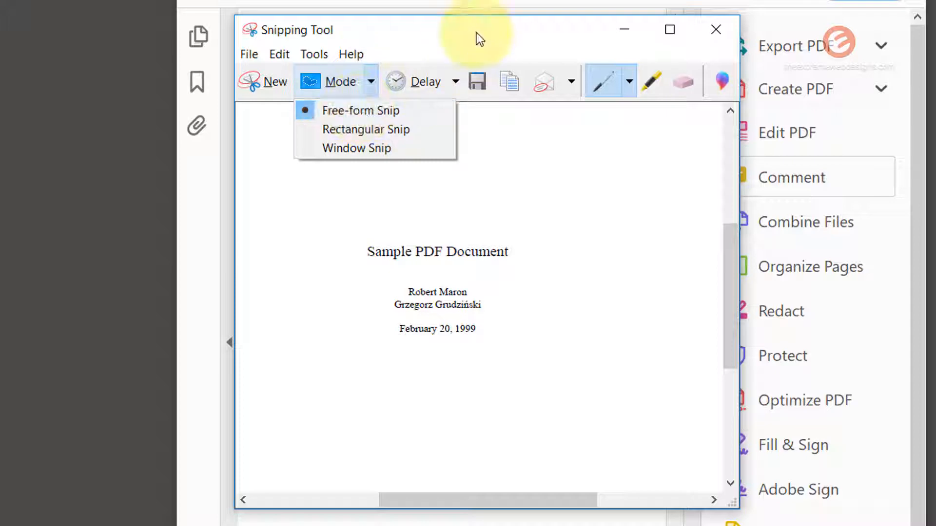
# - Capture a roughly circular free-form snip around the Edit PDF, Comment and Combine Files tools
pyautogui.click(476, 35)
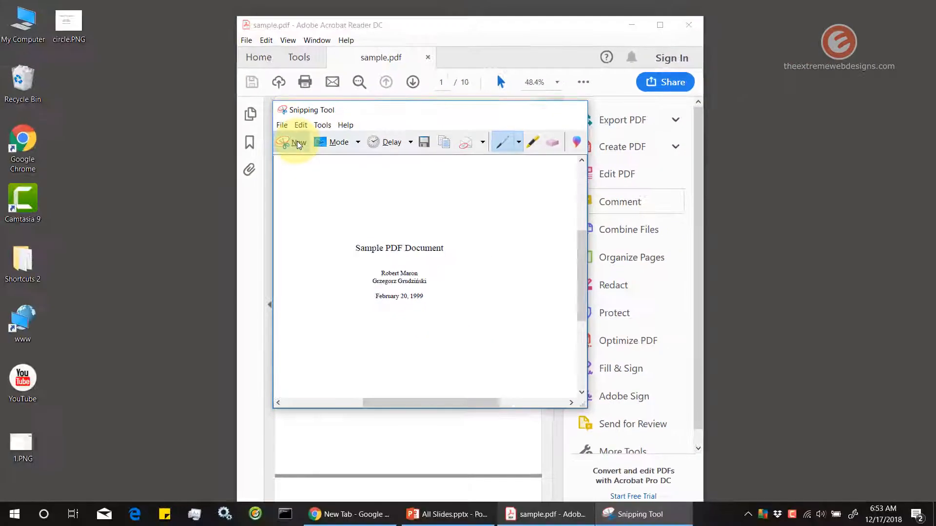
pyautogui.click(297, 142)
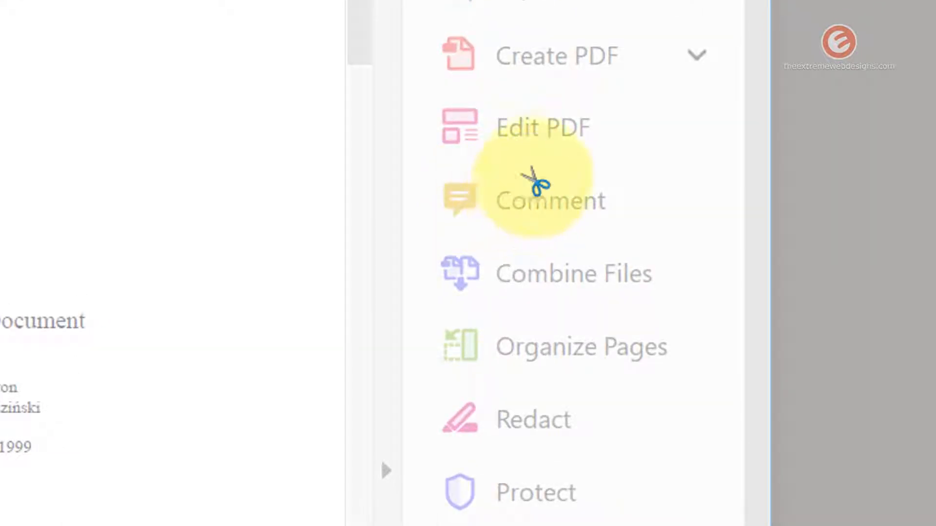
pyautogui.moveTo(606, 75)
pyautogui.mouseDown()
pyautogui.moveTo(502, 54)
pyautogui.moveTo(396, 273)
pyautogui.moveTo(668, 151)
pyautogui.moveTo(639, 78)
pyautogui.mouseUp()
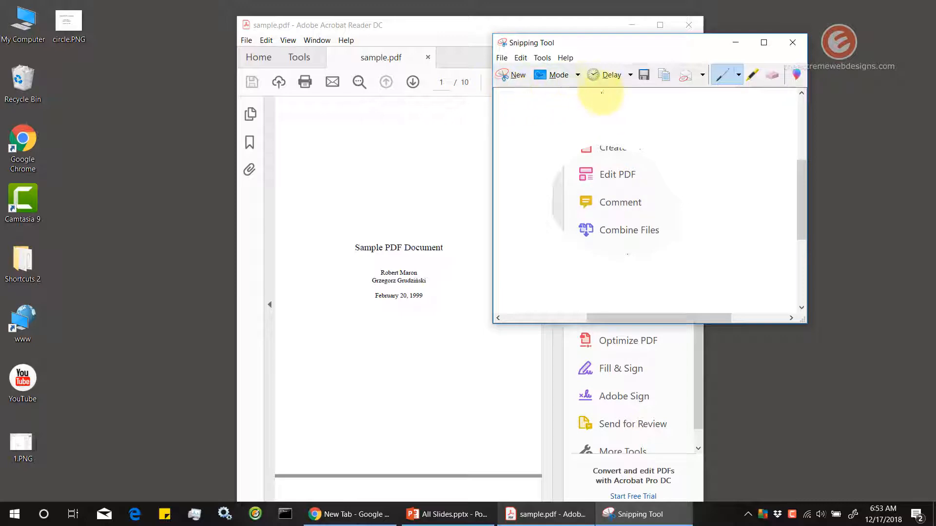
# - Save the free-form snip to the Desktop as "circle 2" in PNG format, and open the saved image to check it
pyautogui.click(644, 74)
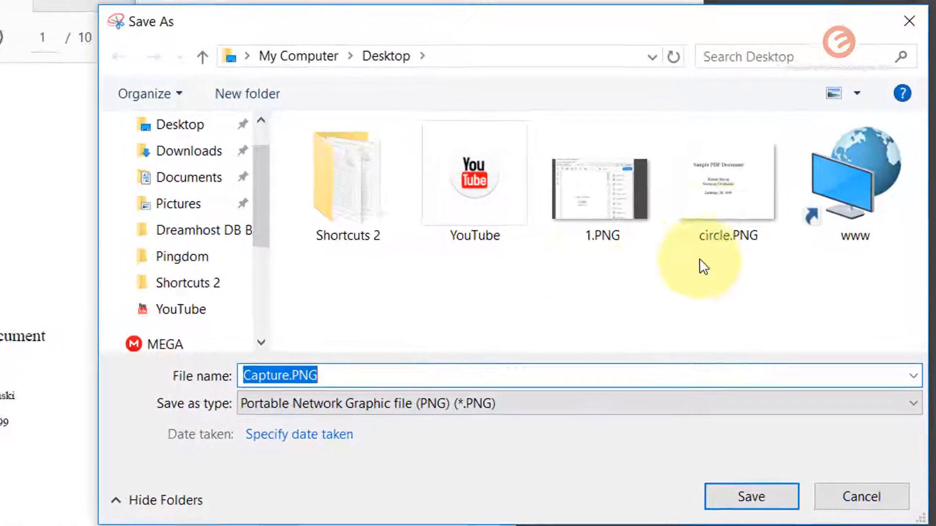
pyautogui.click(819, 170)
pyautogui.doubleClick(272, 376)
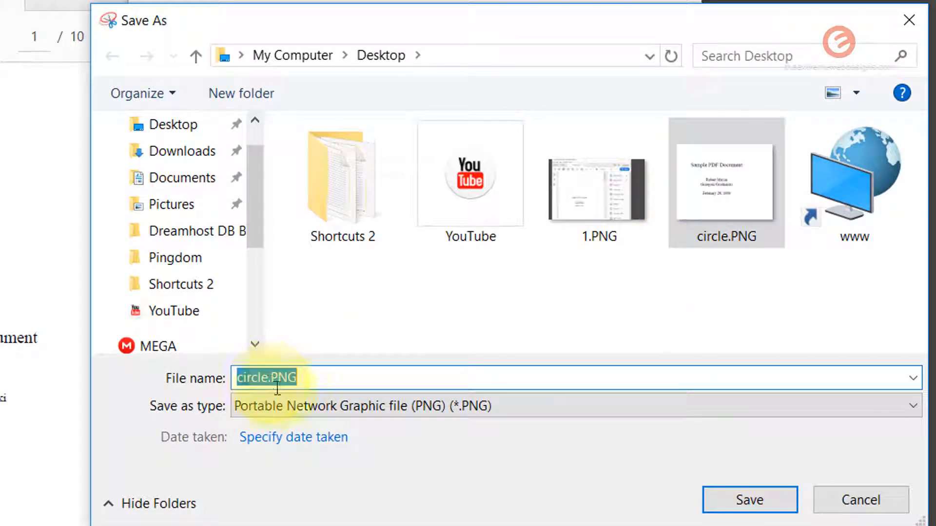
pyautogui.click(280, 376)
pyautogui.doubleClick(280, 376)
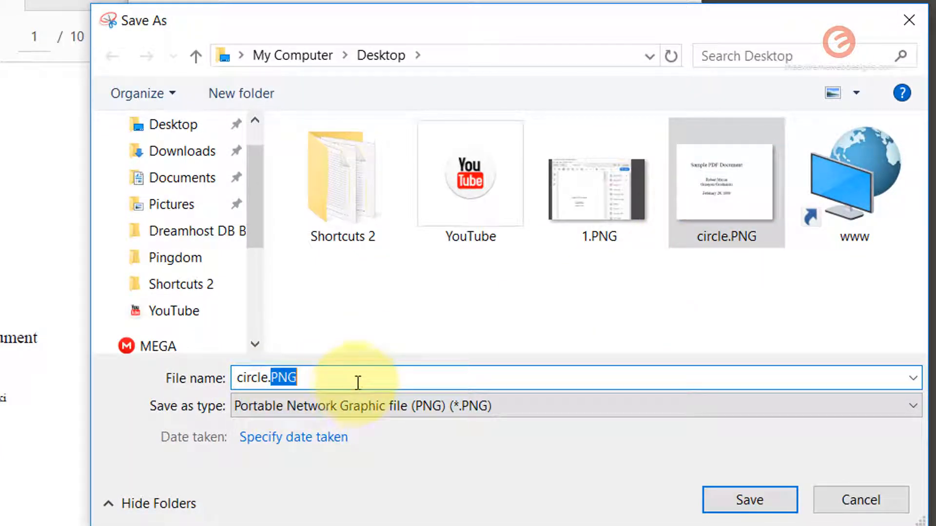
pyautogui.press('BackSpace')
pyautogui.write('2')
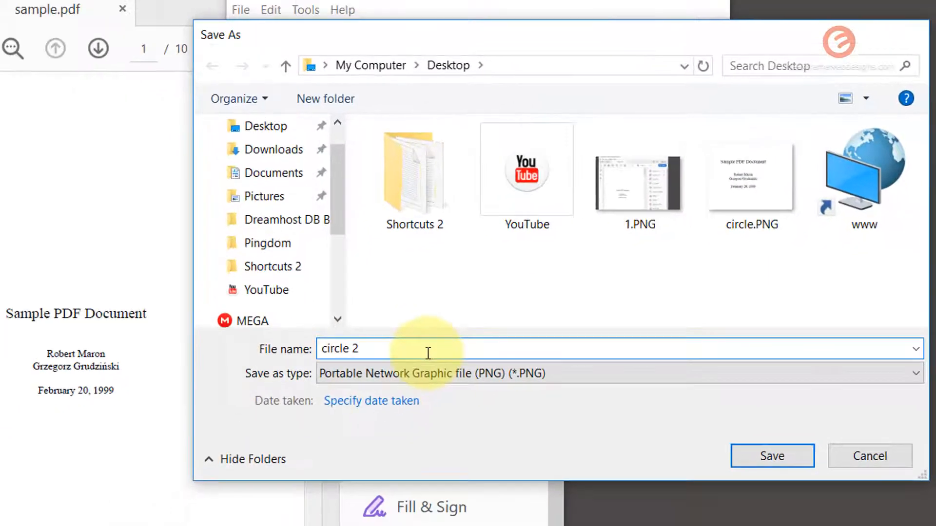
pyautogui.press('Return')
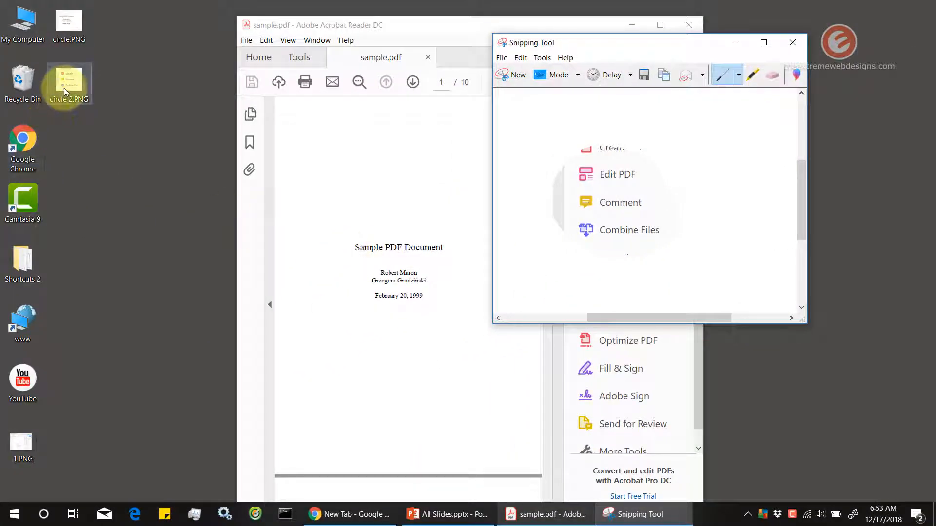
pyautogui.doubleClick(68, 83)
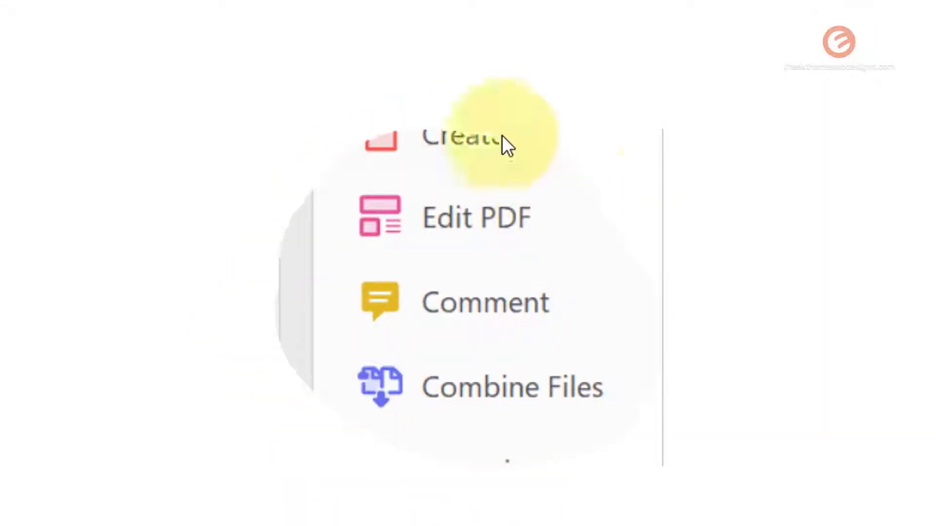
pyautogui.click(925, 6)
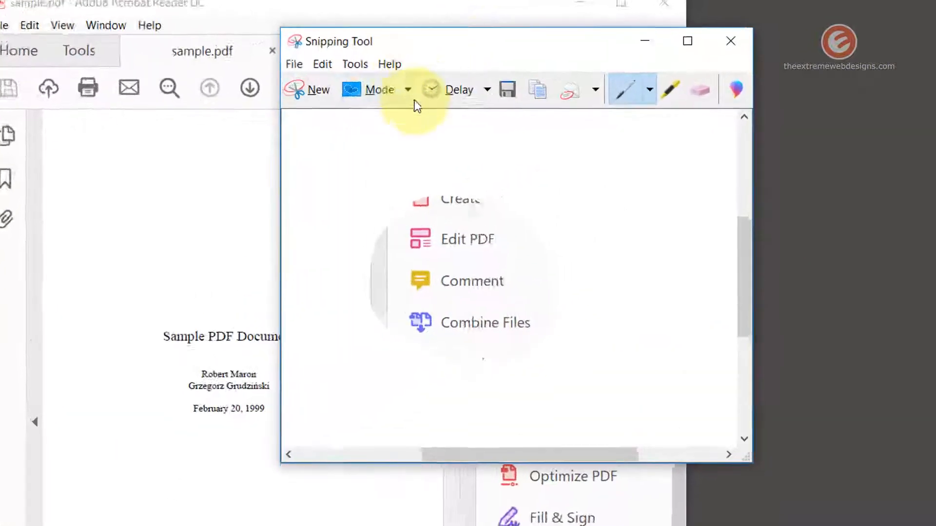
# - Switch the snipping mode to Rectangular Snip and capture the title block of the sample PDF page
pyautogui.click(577, 74)
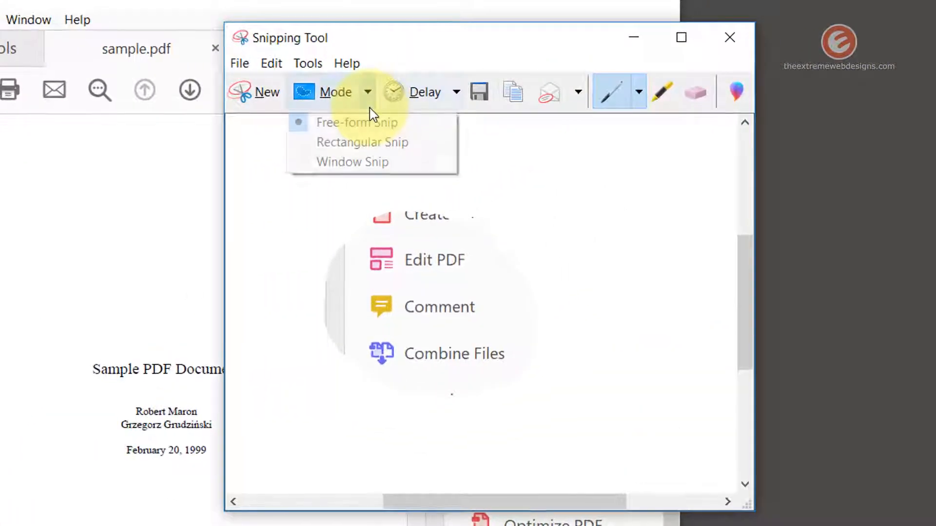
pyautogui.click(371, 146)
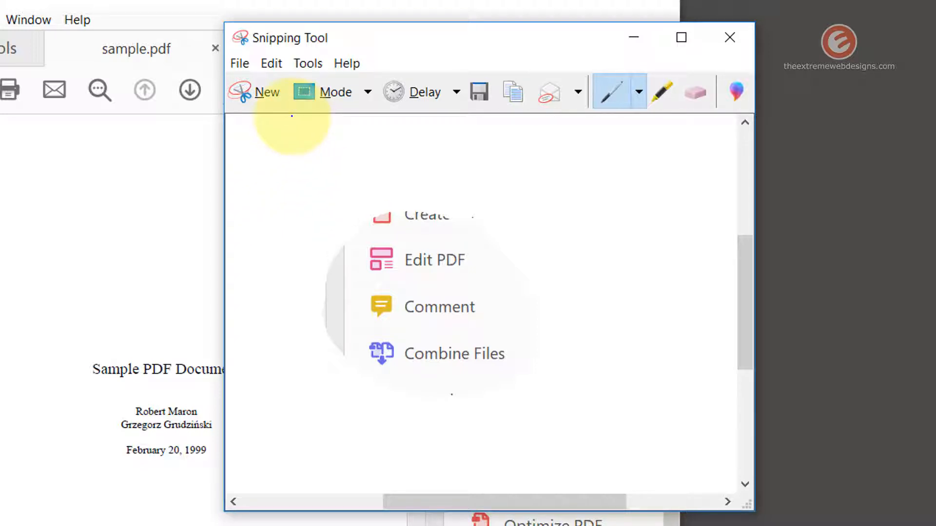
pyautogui.click(308, 103)
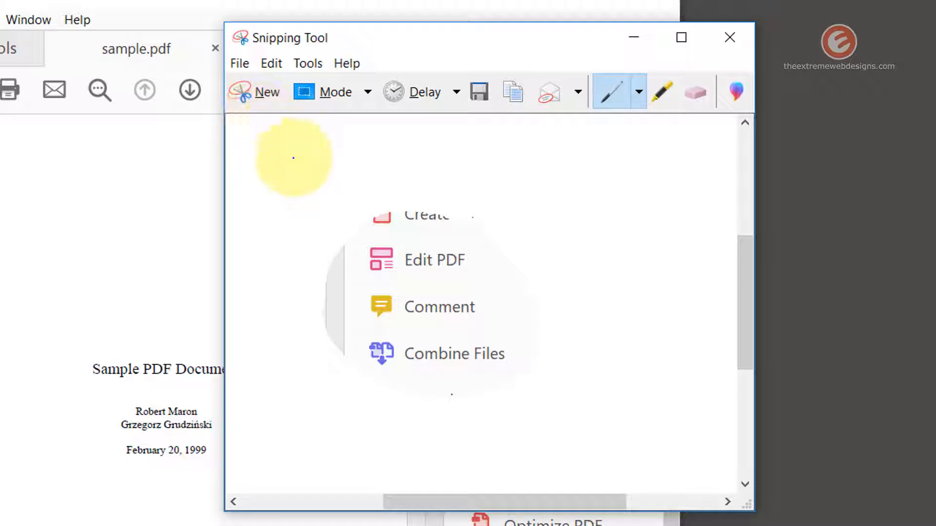
pyautogui.click(263, 95)
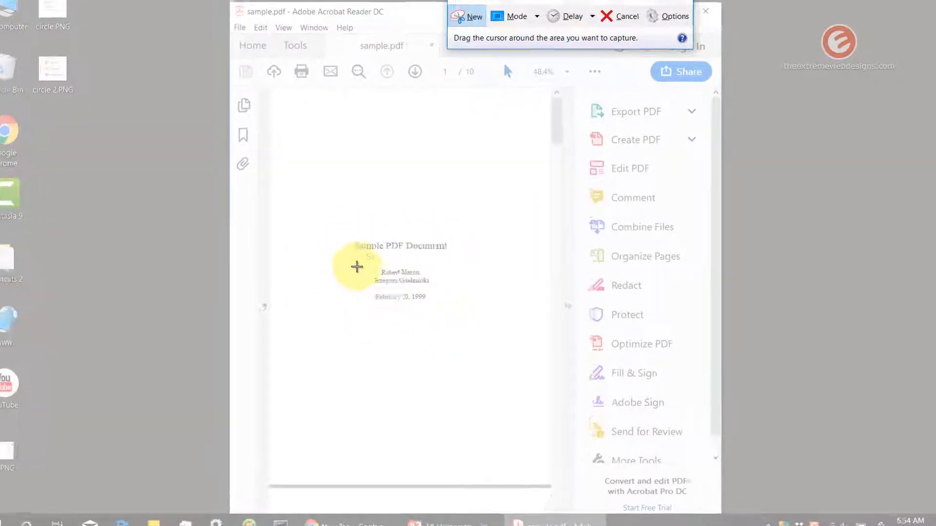
pyautogui.moveTo(338, 229); pyautogui.dragTo(451, 315)
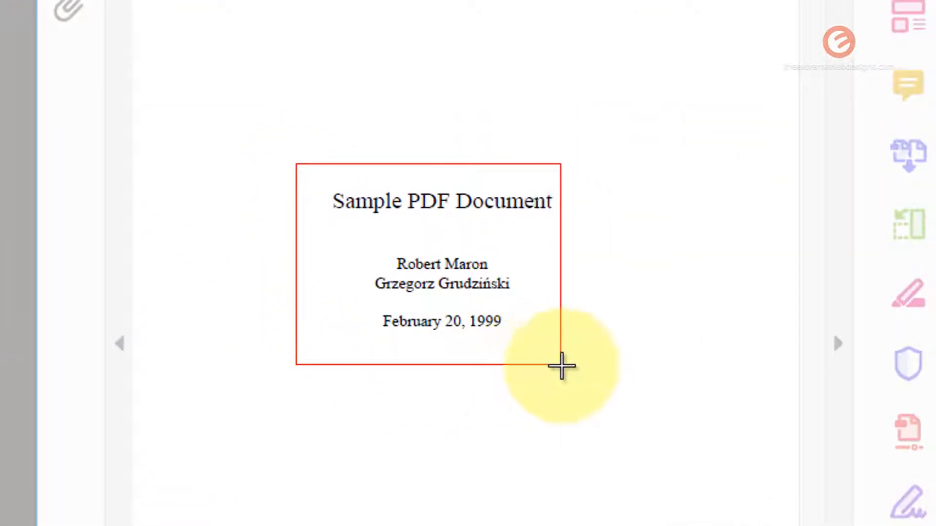
pyautogui.moveTo(562, 366); pyautogui.dragTo(627, 358)
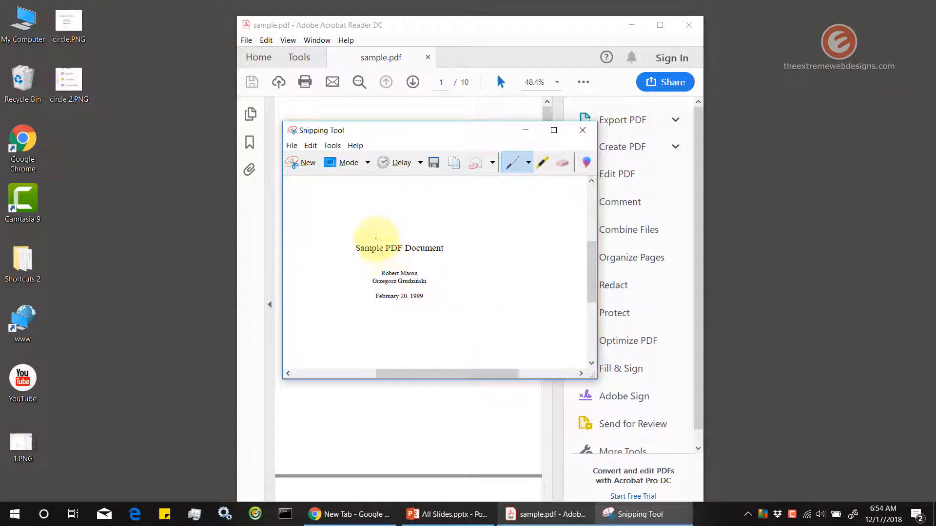
# - Capture a rectangular snip of the whole PDF tools list and save it to the Desktop as "vertical" in PNG format
pyautogui.click(300, 162)
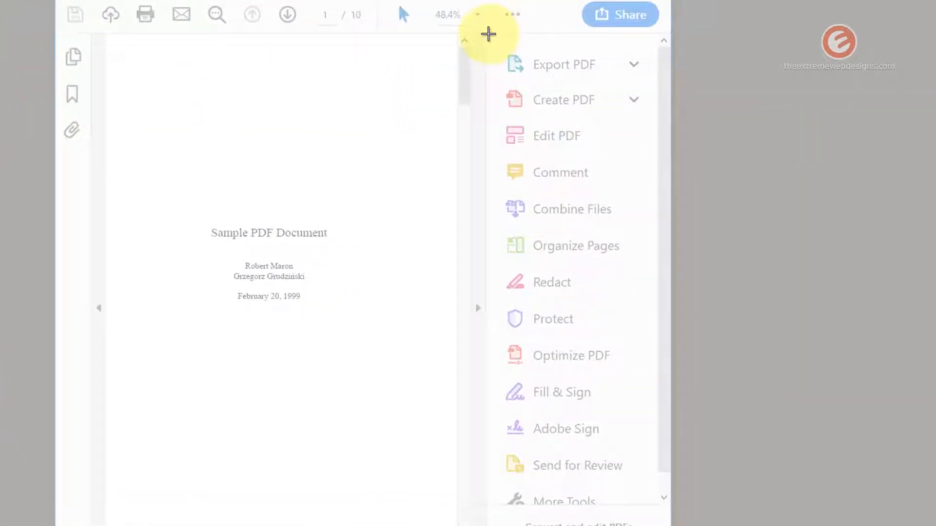
pyautogui.moveTo(488, 34); pyautogui.dragTo(671, 515)
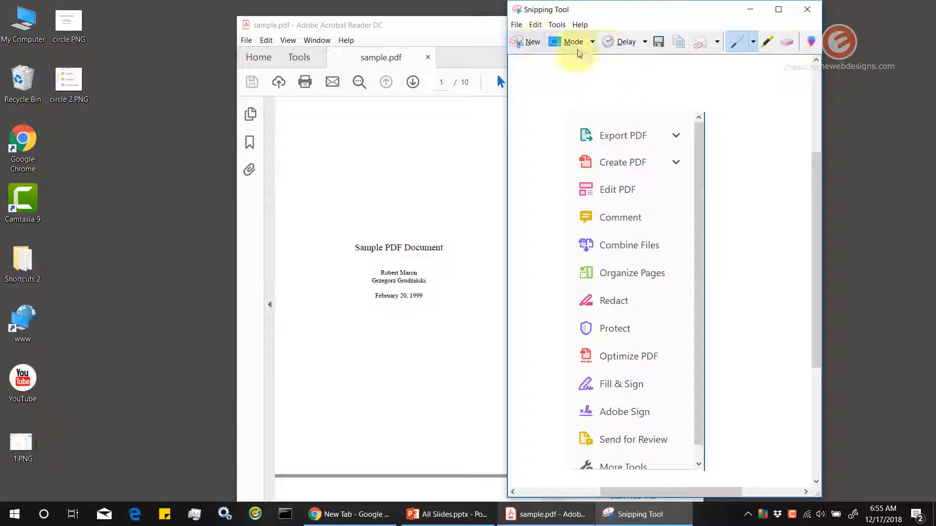
pyautogui.click(659, 42)
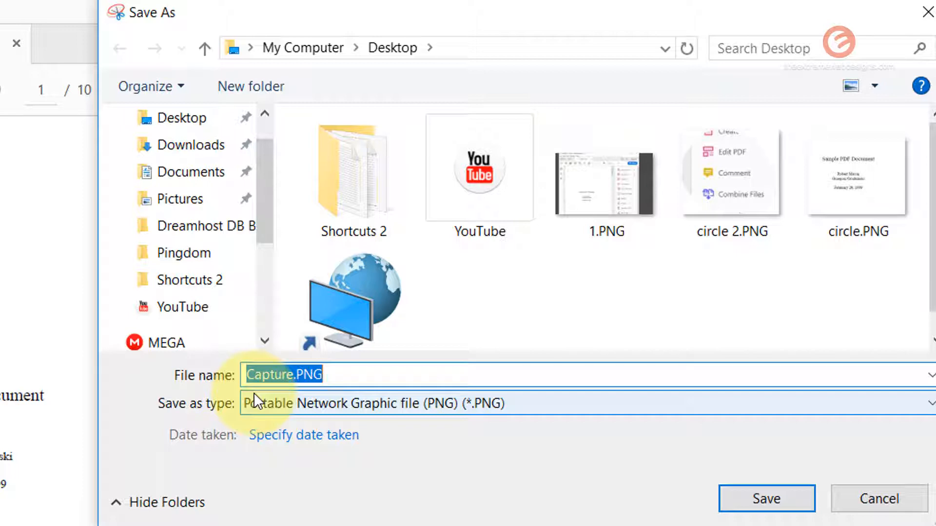
pyautogui.write('vert')
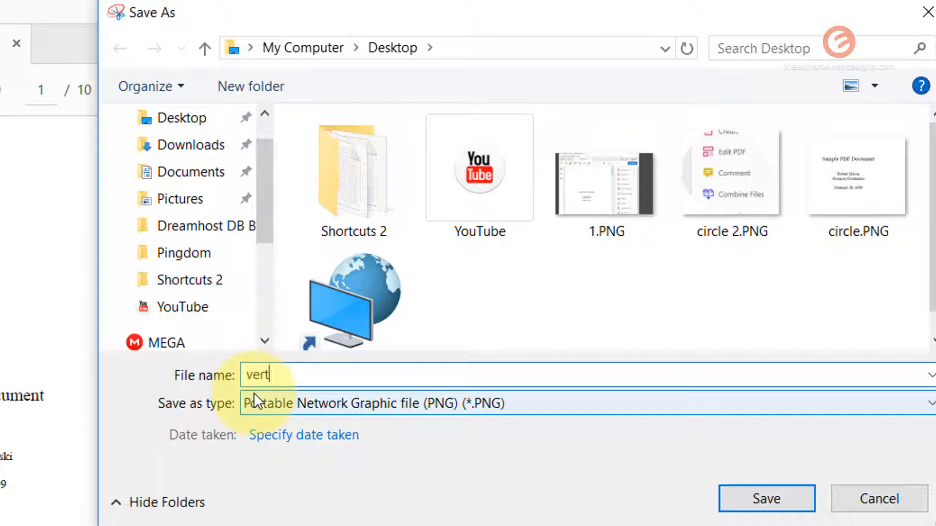
pyautogui.write('ical')
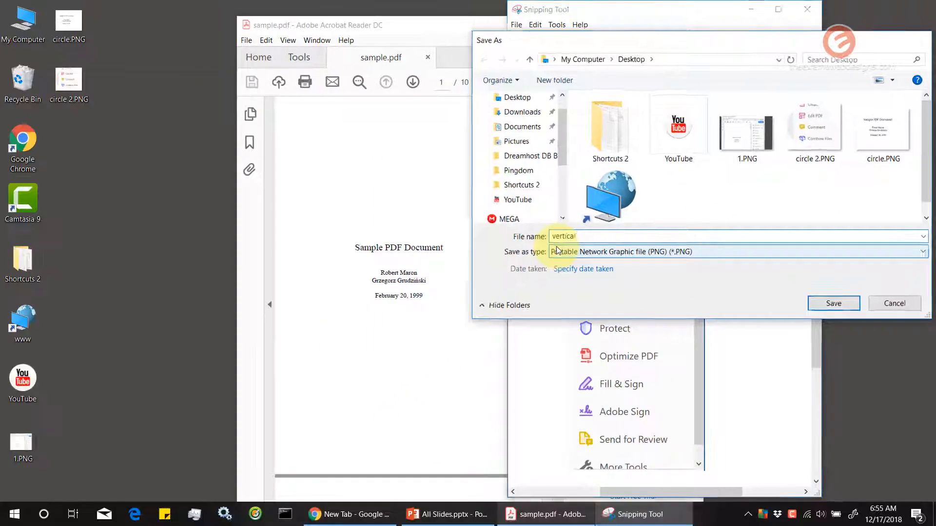
pyautogui.press('Return')
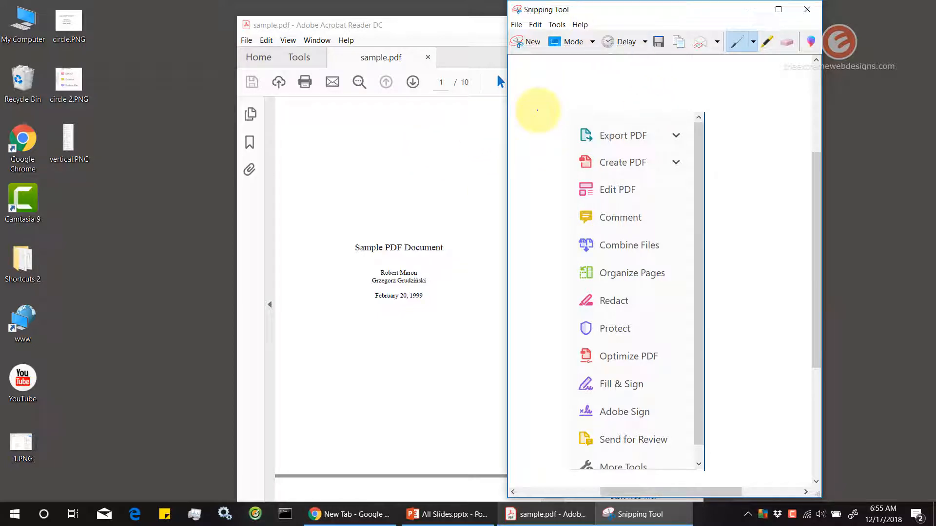
# - Capture a rectangular snip of the Export PDF, Create PDF and Edit PDF tools and save it to the Desktop as "sq"
pyautogui.click(533, 45)
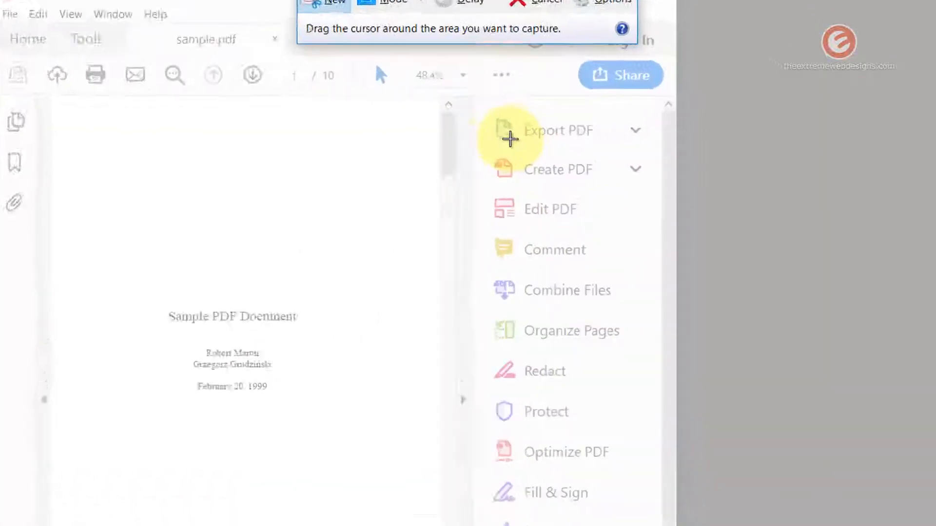
pyautogui.moveTo(332, 113); pyautogui.dragTo(537, 306)
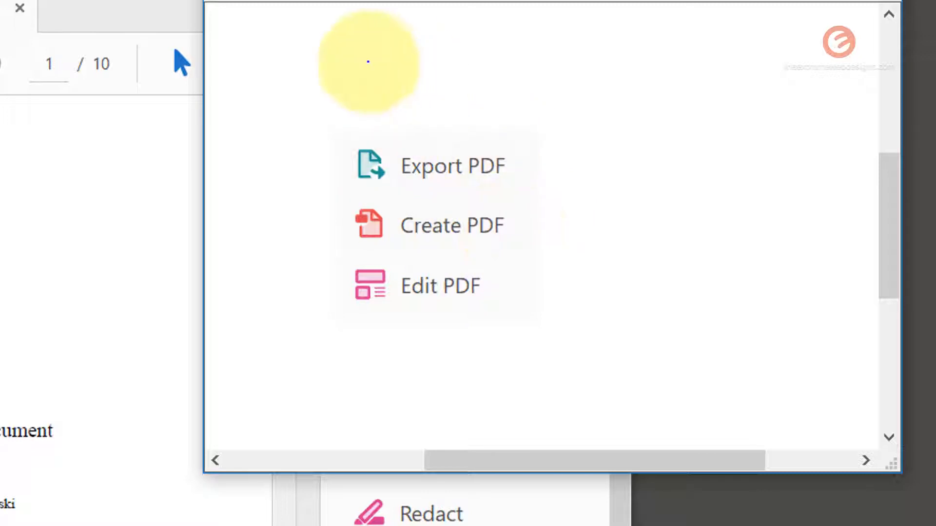
pyautogui.click(529, 1)
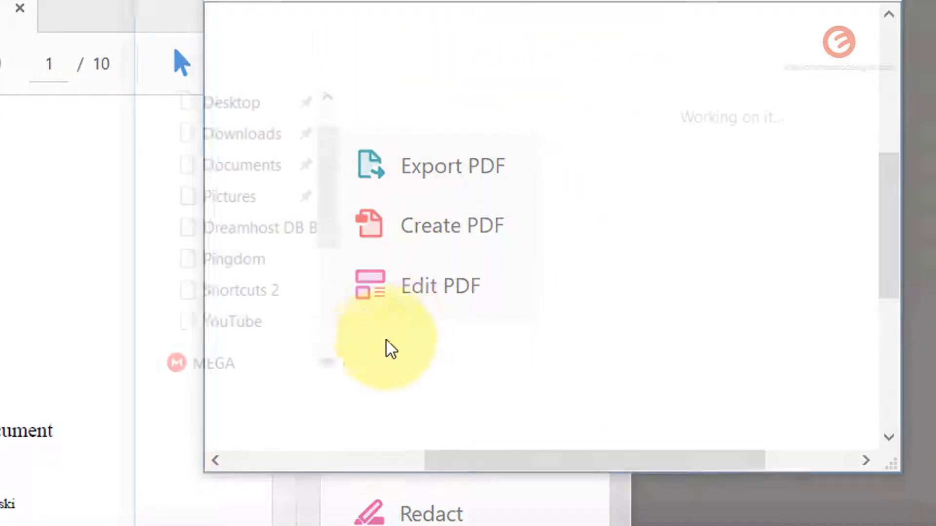
pyautogui.write('sc')
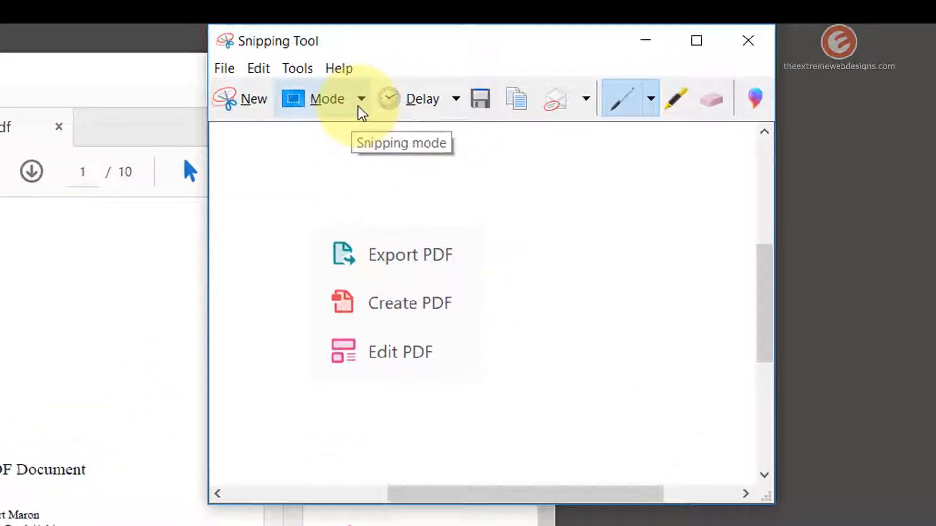
# - Switch the snipping mode to Window Snip and capture the sample.pdf Acrobat Reader window
pyautogui.click(360, 108)
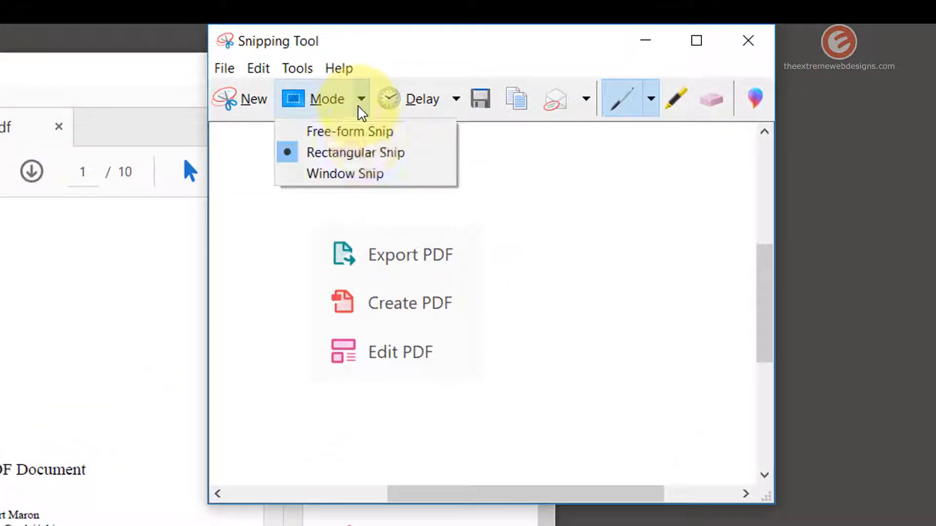
pyautogui.click(344, 175)
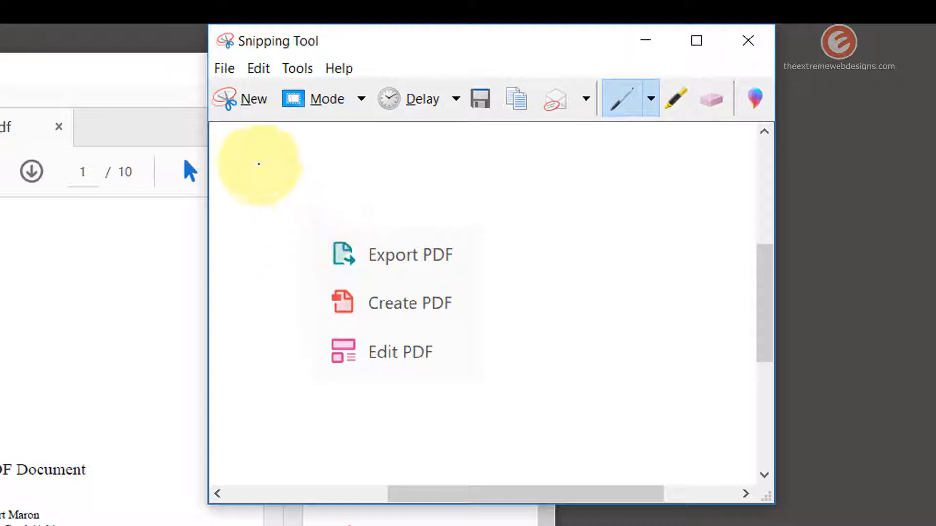
pyautogui.click(251, 108)
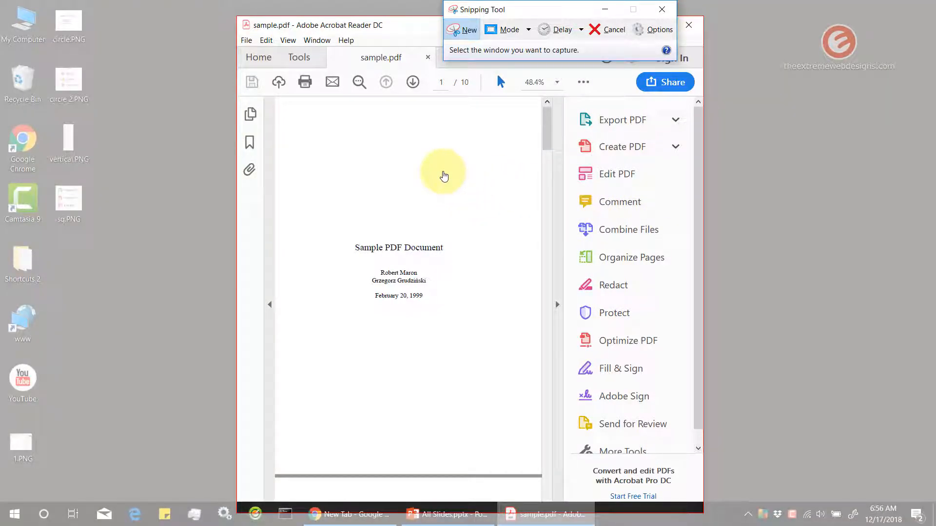
pyautogui.click(495, 171)
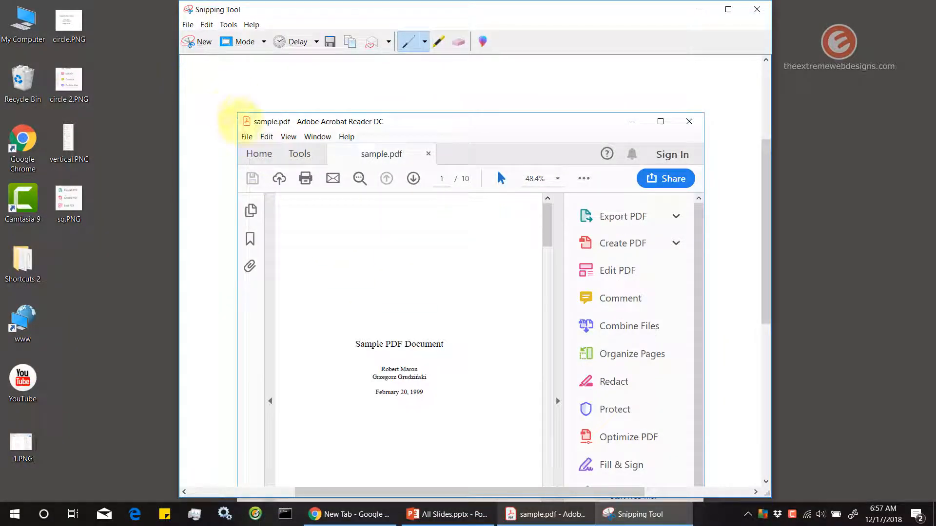
# - Save the window snip to the Desktop as "3" in PNG format, and minimize the Snipping Tool and Acrobat Reader windows
pyautogui.scroll(-3, 585, 220)
pyautogui.scroll(-3, 571, 239)
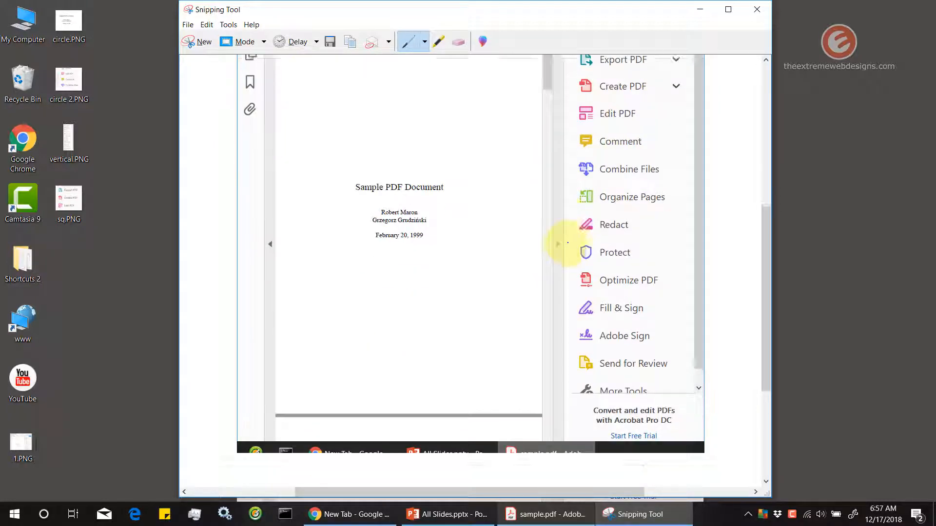
pyautogui.scroll(1, 487, 336)
pyautogui.scroll(2, 517, 312)
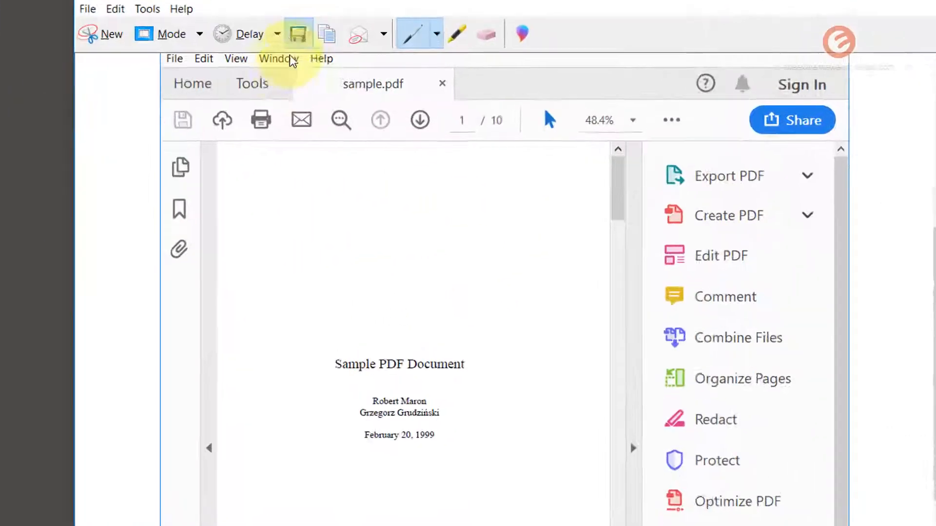
pyautogui.click(330, 42)
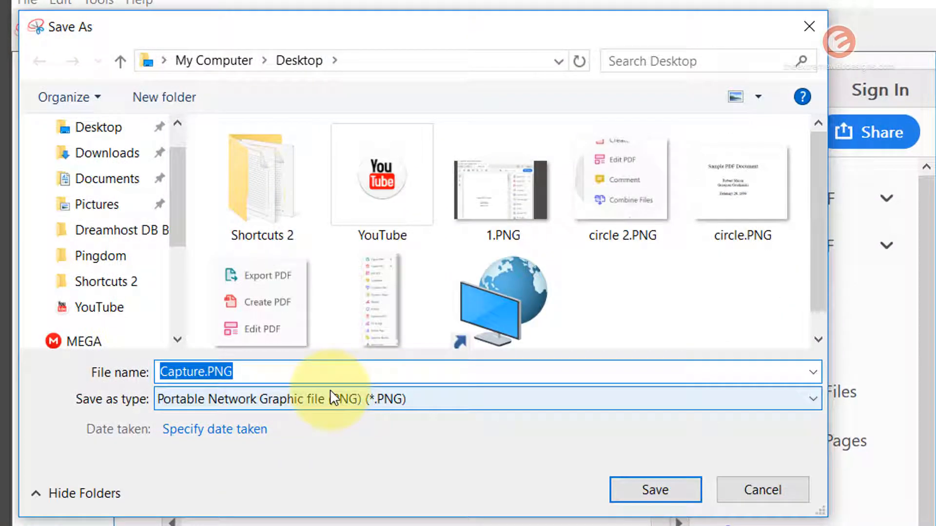
pyautogui.write('3')
pyautogui.click(655, 490)
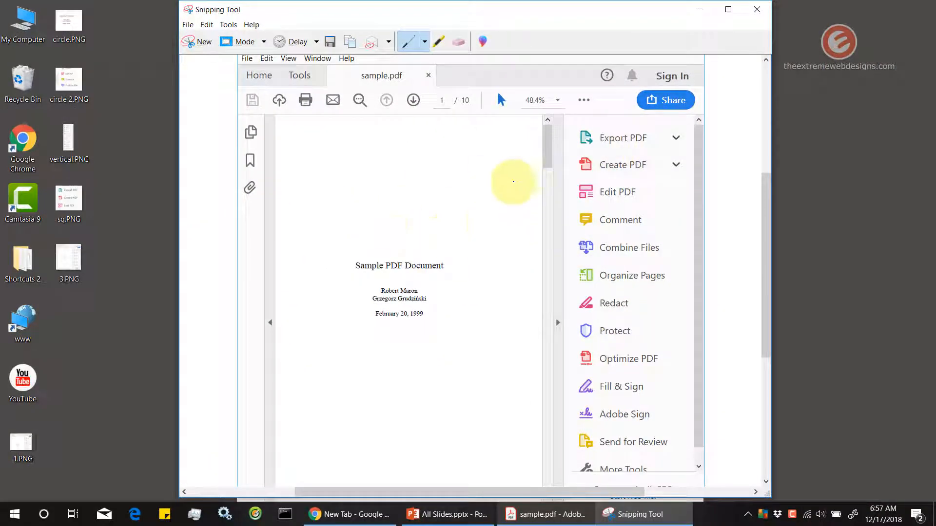
pyautogui.click(700, 10)
pyautogui.click(633, 24)
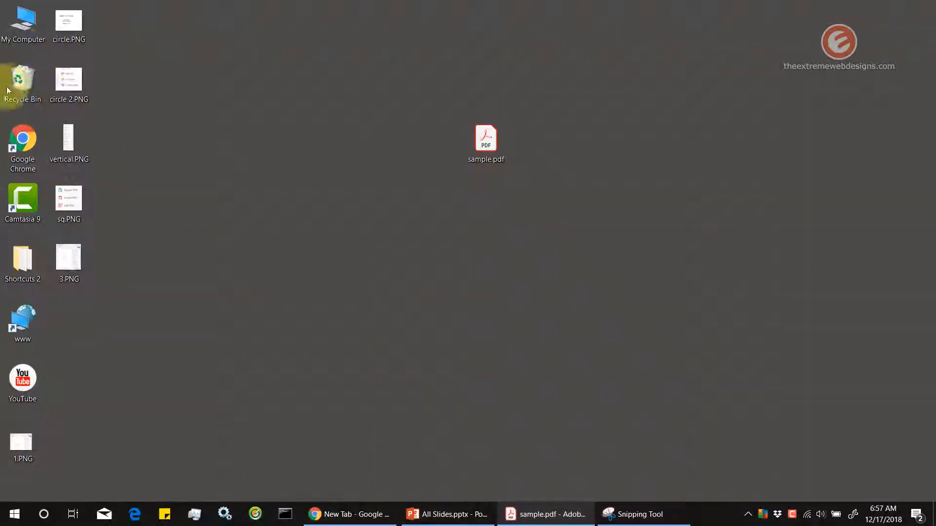
# - Open My Computer, set the snipping mode to Window Snip, and capture the desktop including the My Computer window
pyautogui.doubleClick(22, 34)
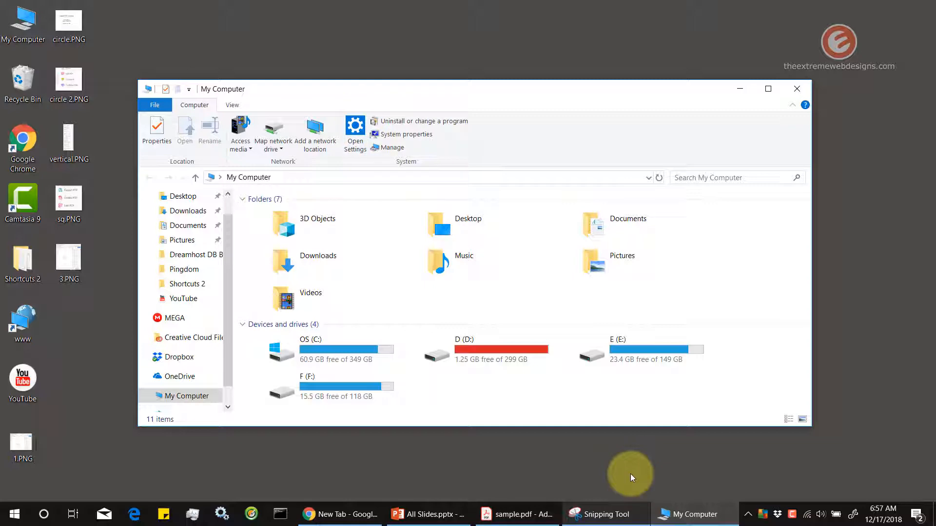
pyautogui.click(604, 515)
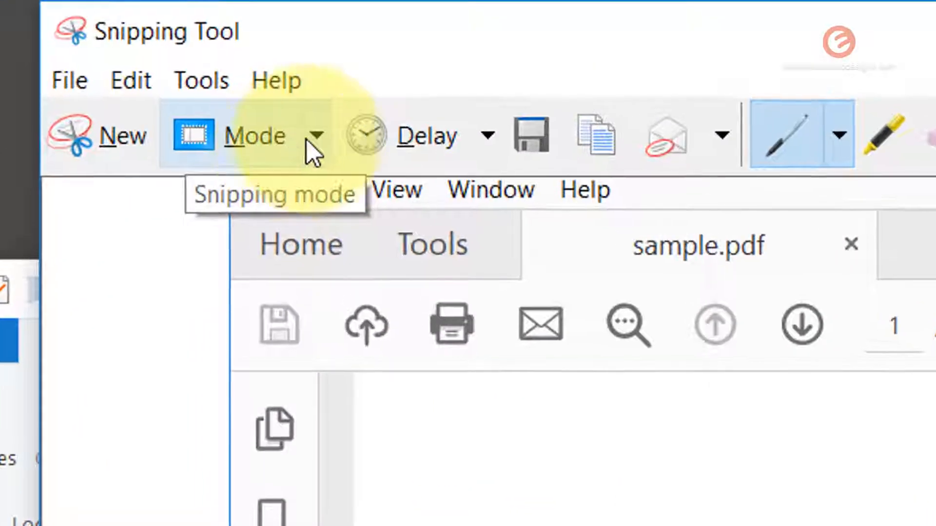
pyautogui.click(313, 136)
pyautogui.click(329, 271)
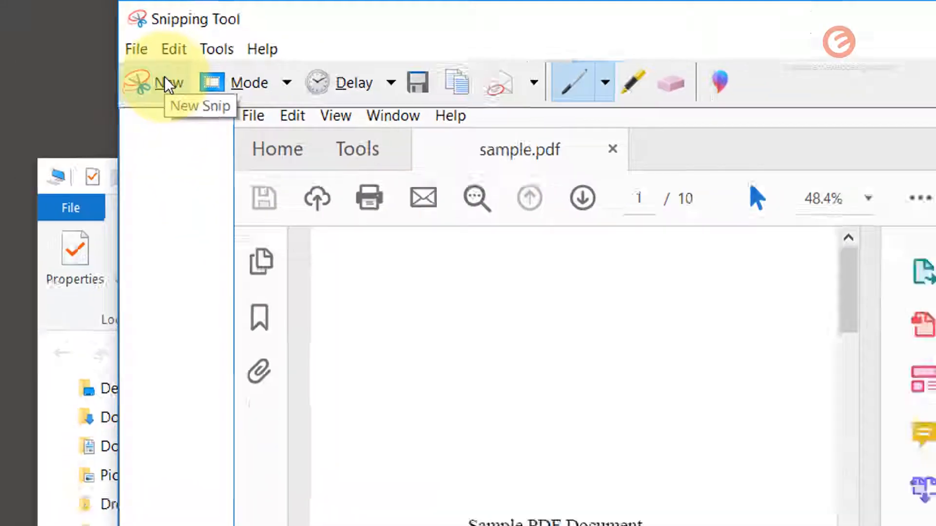
pyautogui.click(122, 138)
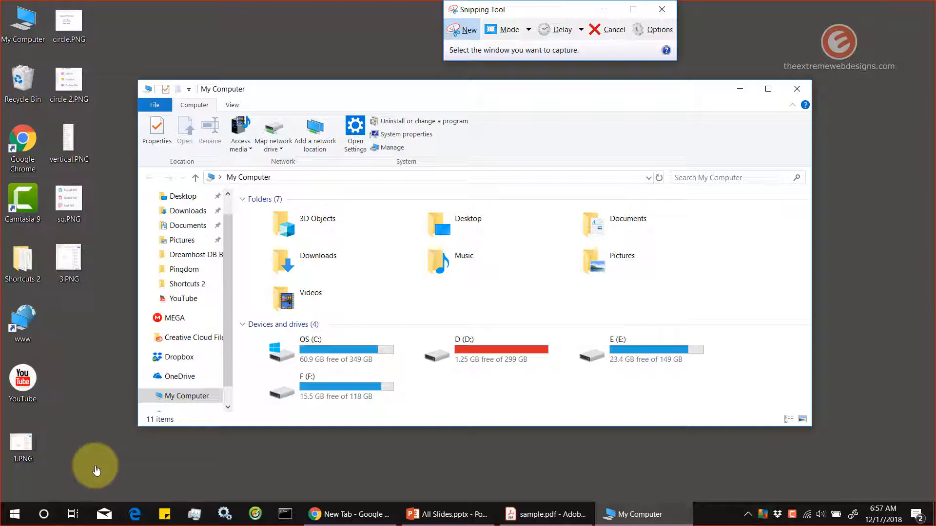
pyautogui.click(89, 332)
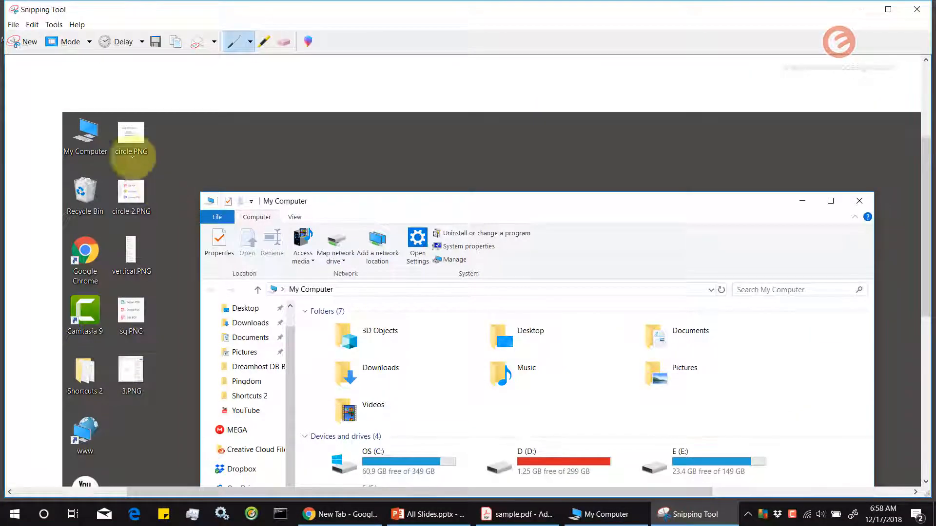
pyautogui.scroll(-3, 102, 144)
pyautogui.scroll(-2, 104, 361)
pyautogui.scroll(4, 809, 252)
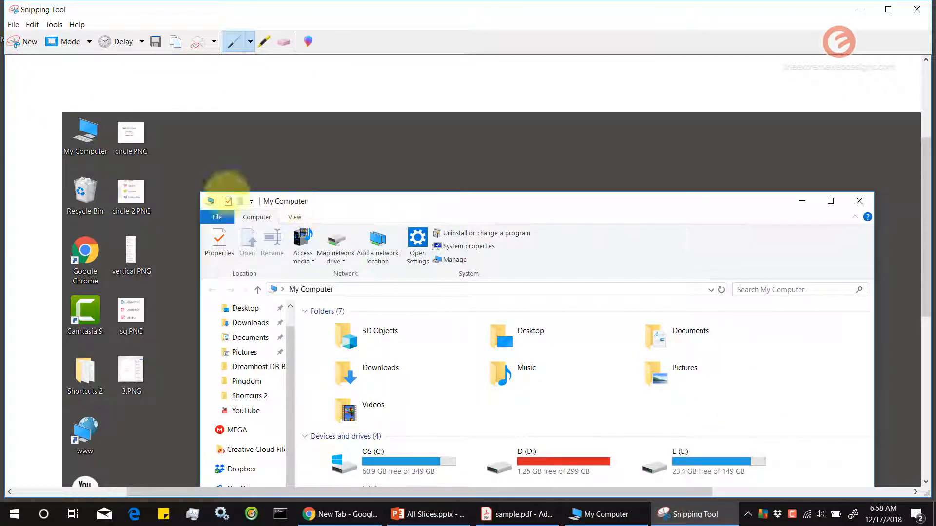
pyautogui.scroll(-1, 253, 214)
pyautogui.scroll(-1, 209, 146)
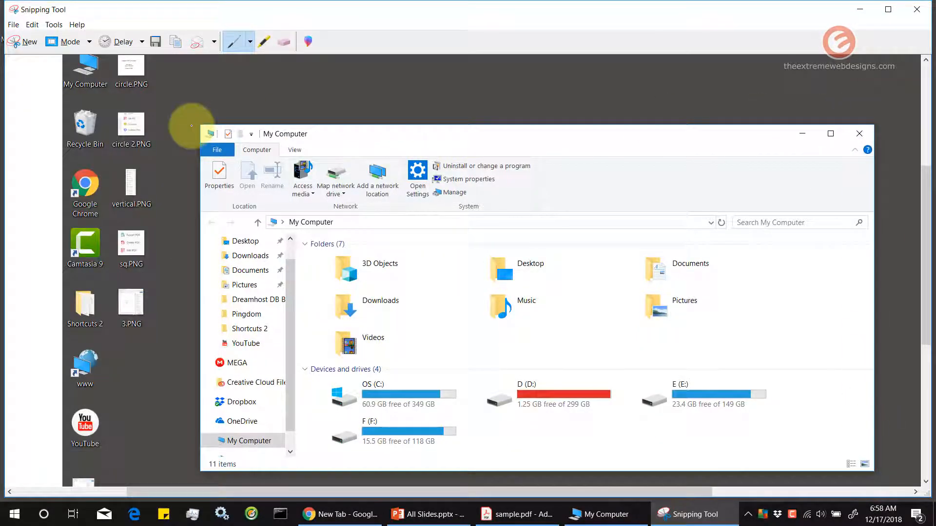
# - Capture a new window snip of only the My Computer window
pyautogui.click(24, 42)
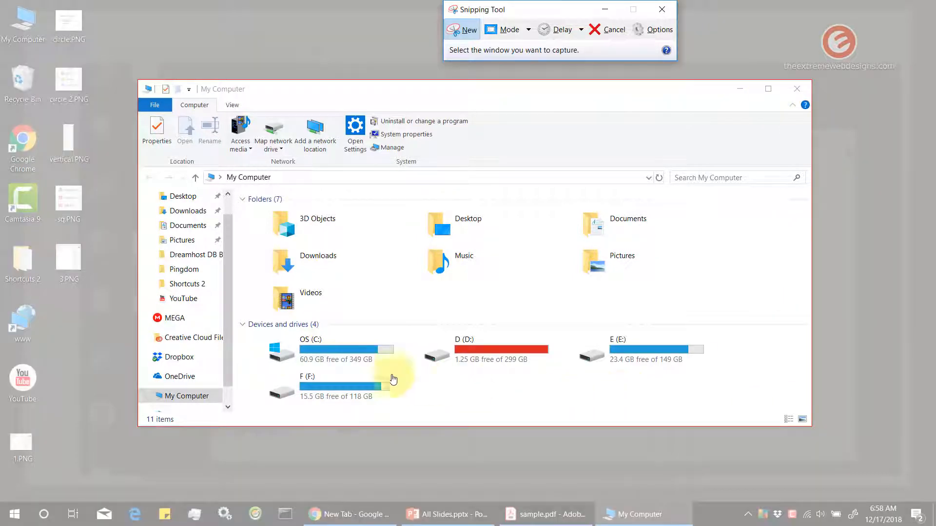
pyautogui.click(595, 140)
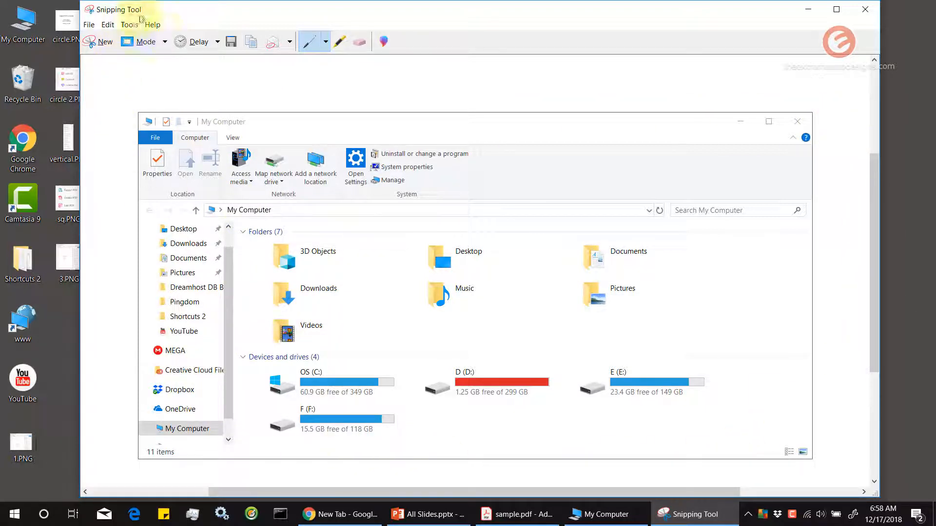
pyautogui.click(165, 42)
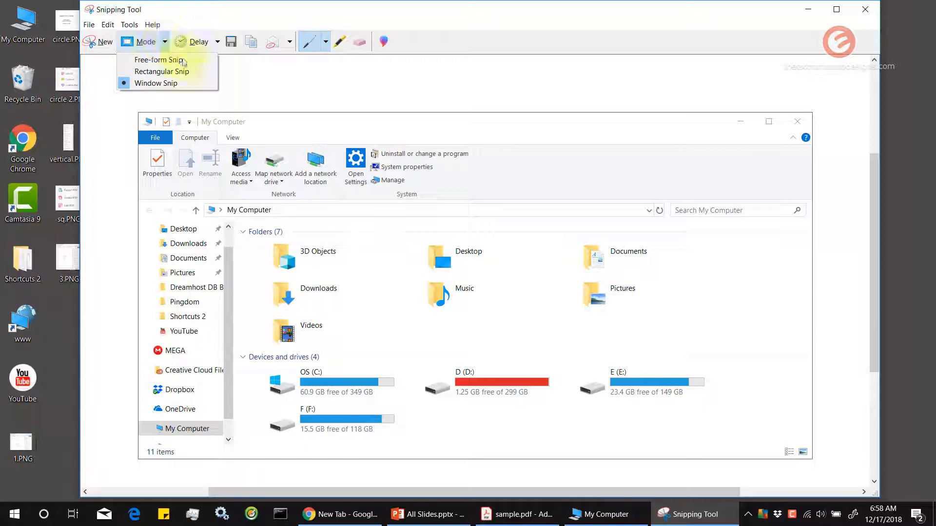
pyautogui.click(207, 21)
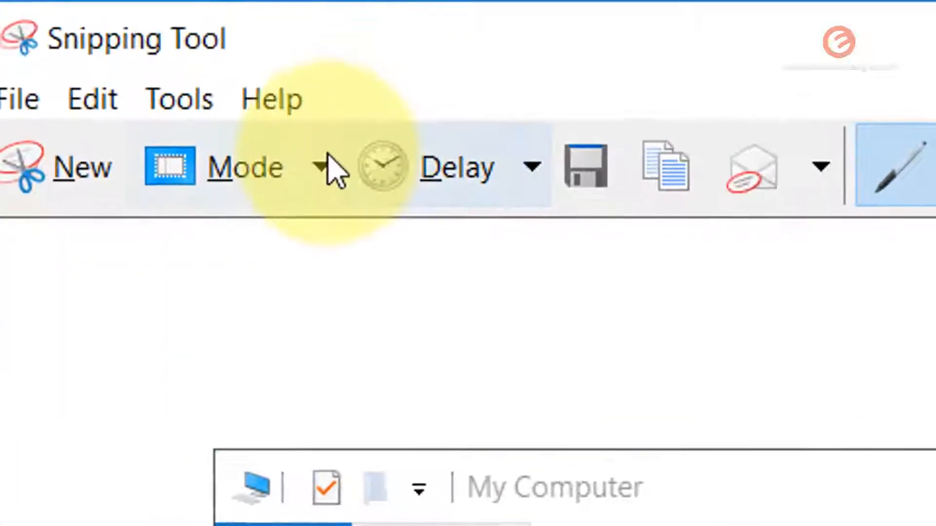
# - Set the snipping mode to Rectangular Snip
pyautogui.click(165, 43)
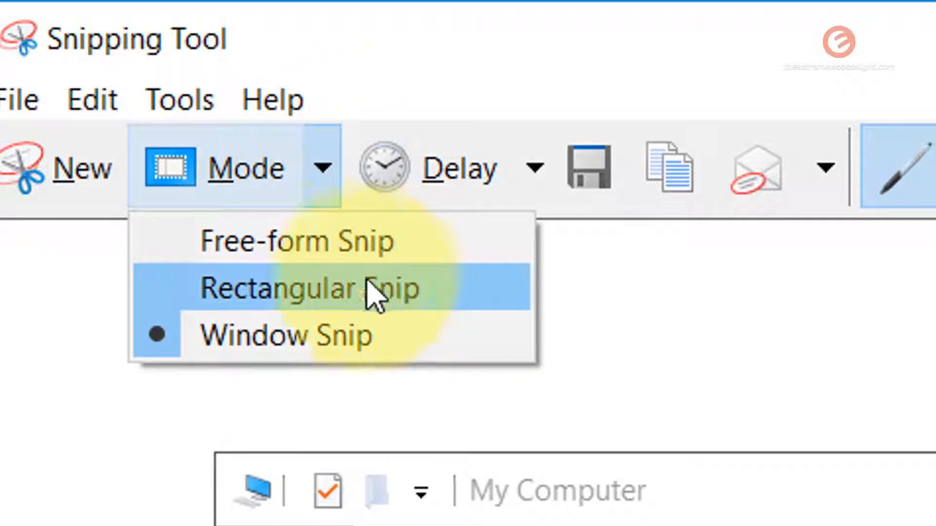
pyautogui.click(341, 281)
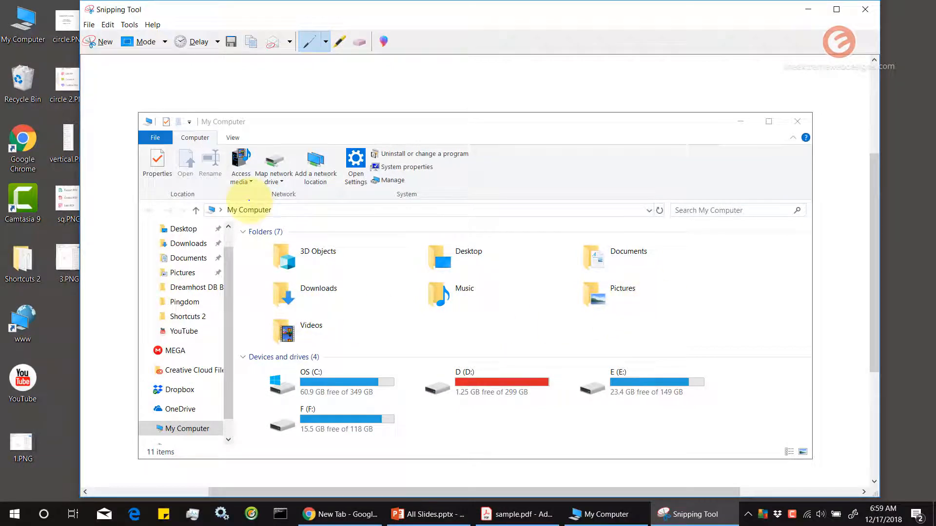
pyautogui.click(166, 43)
pyautogui.click(184, 25)
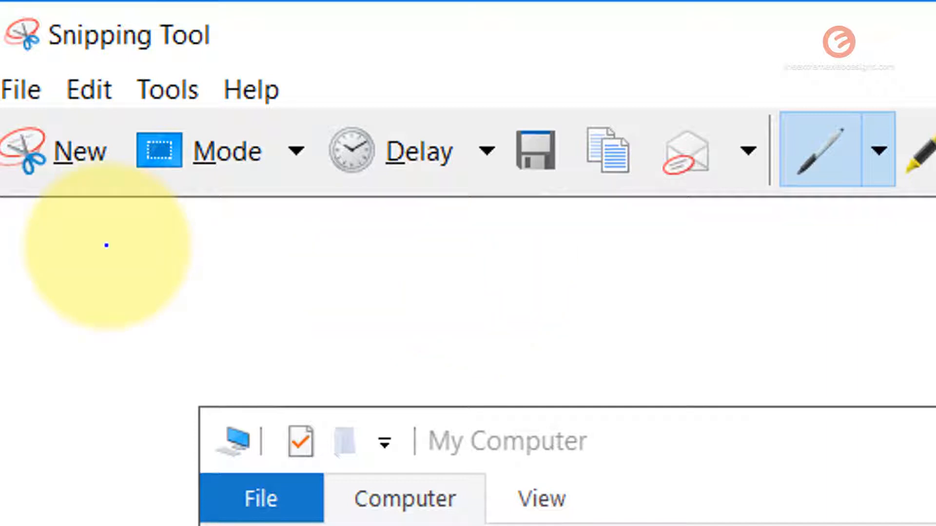
pyautogui.click(96, 188)
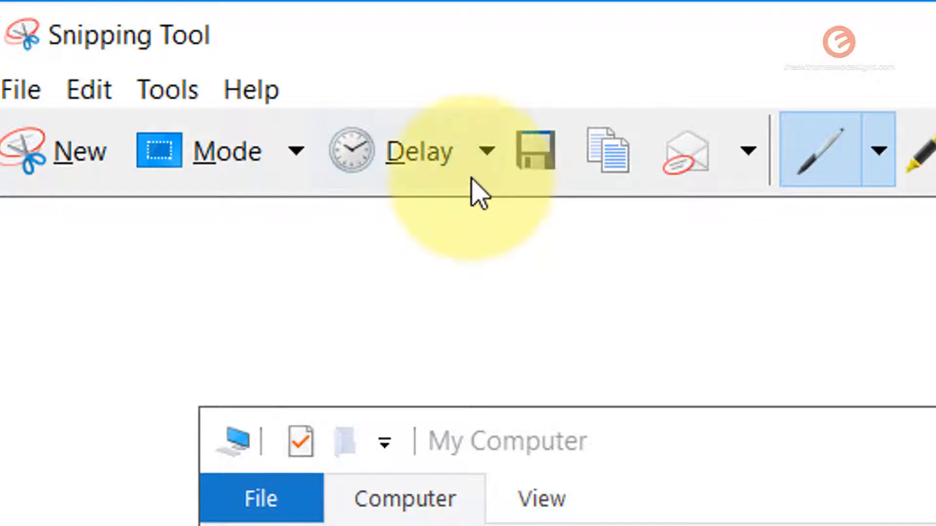
# - Set the snip delay to 5 Seconds, and start a delayed rectangular snip and cancel it
pyautogui.click(491, 157)
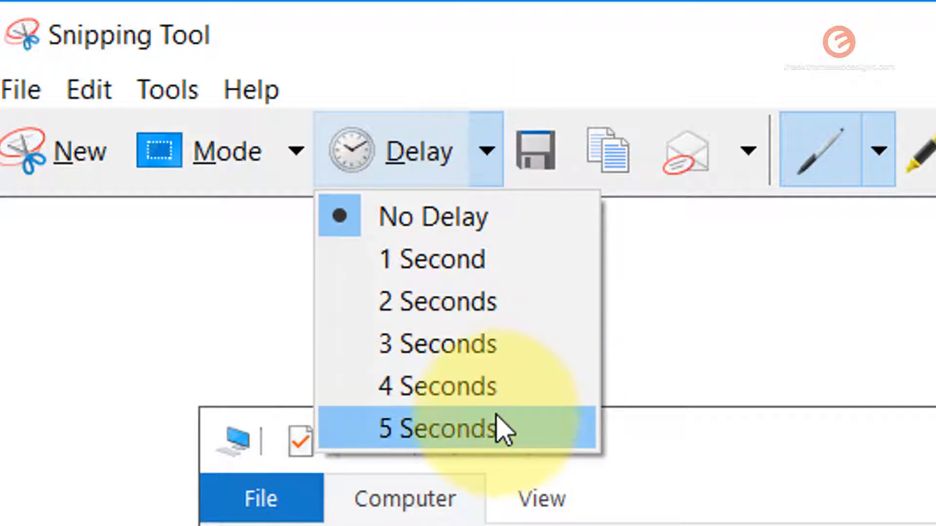
pyautogui.click(502, 429)
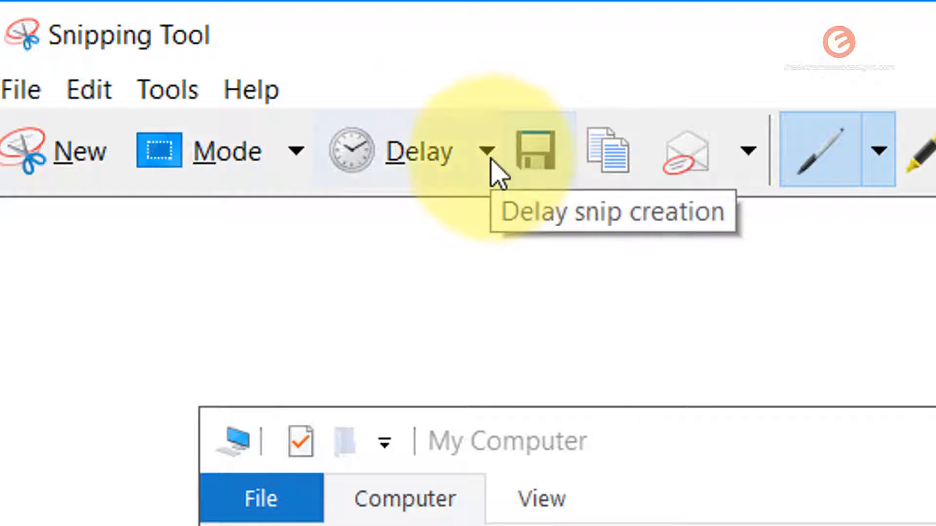
pyautogui.click(491, 158)
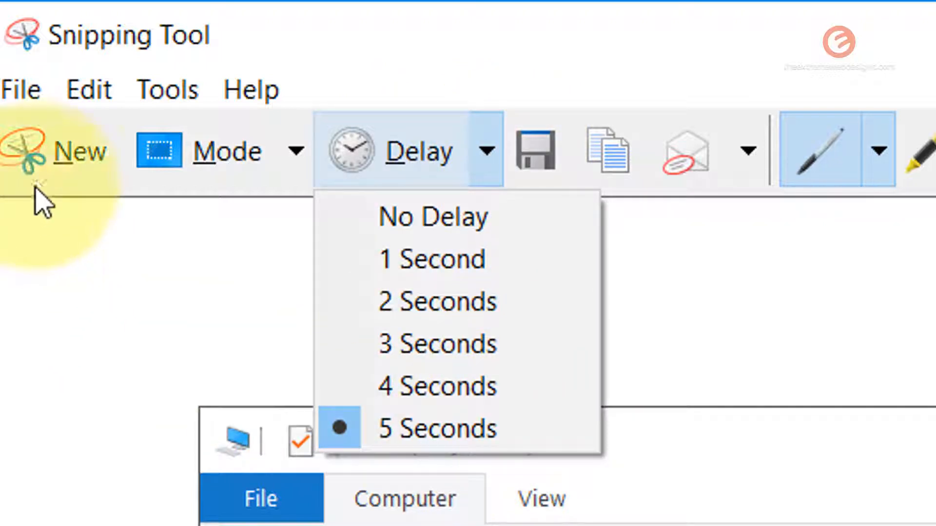
pyautogui.click(103, 283)
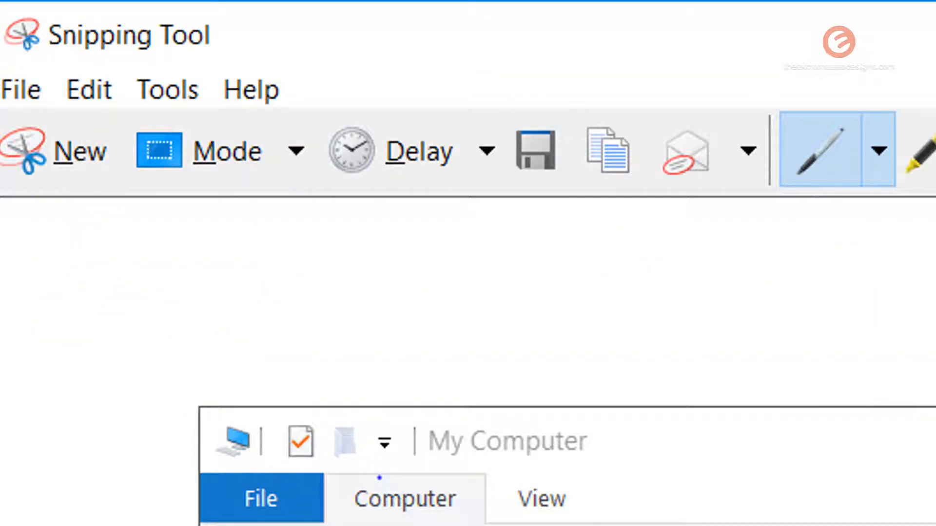
pyautogui.click(92, 156)
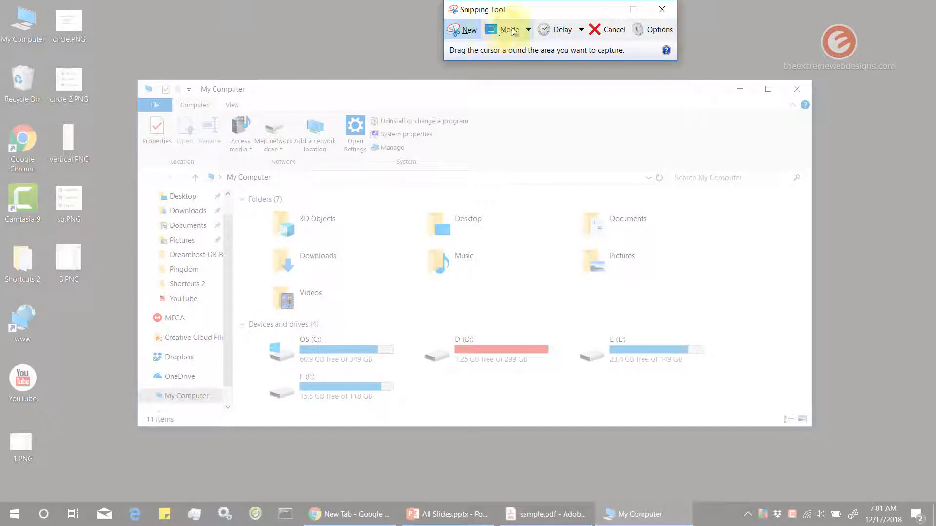
pyautogui.click(608, 30)
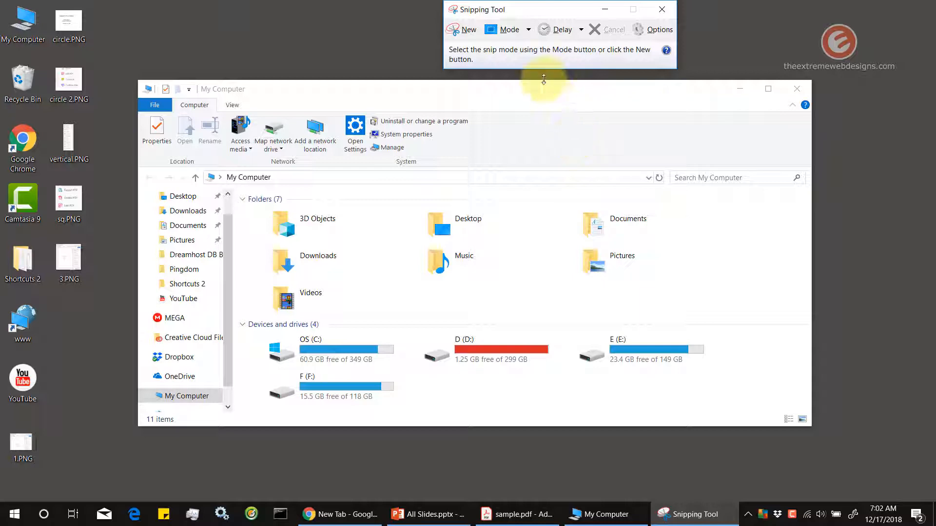
# - Minimize My Computer, start a new snip with a 5-second delay, and restore My Computer while the delay runs
pyautogui.click(740, 88)
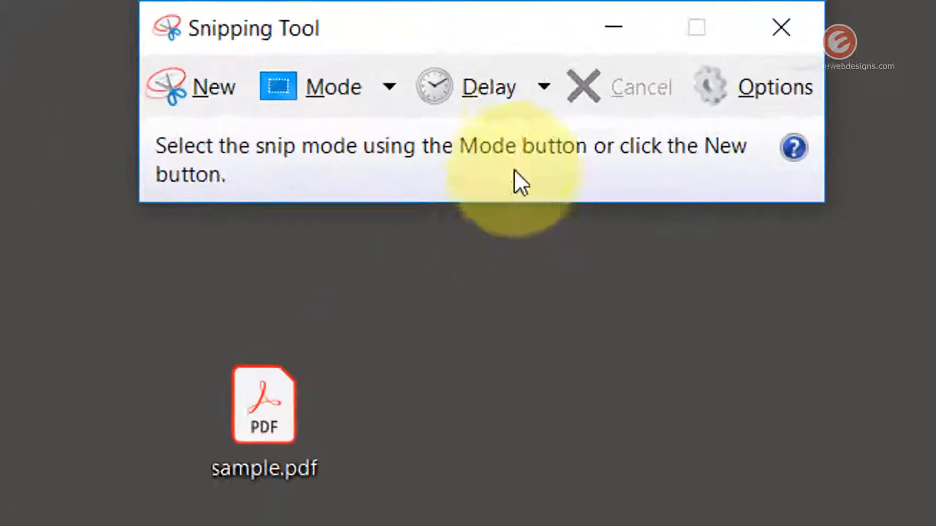
pyautogui.click(544, 87)
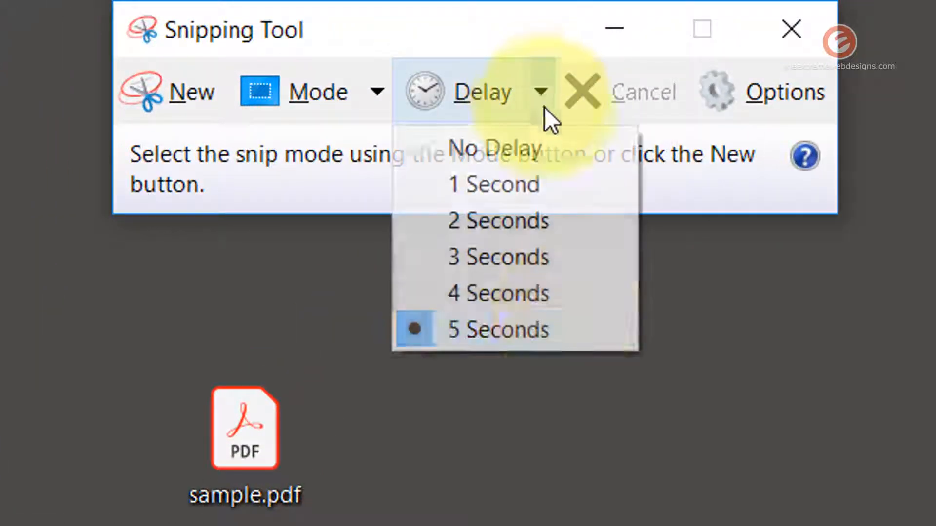
pyautogui.click(551, 332)
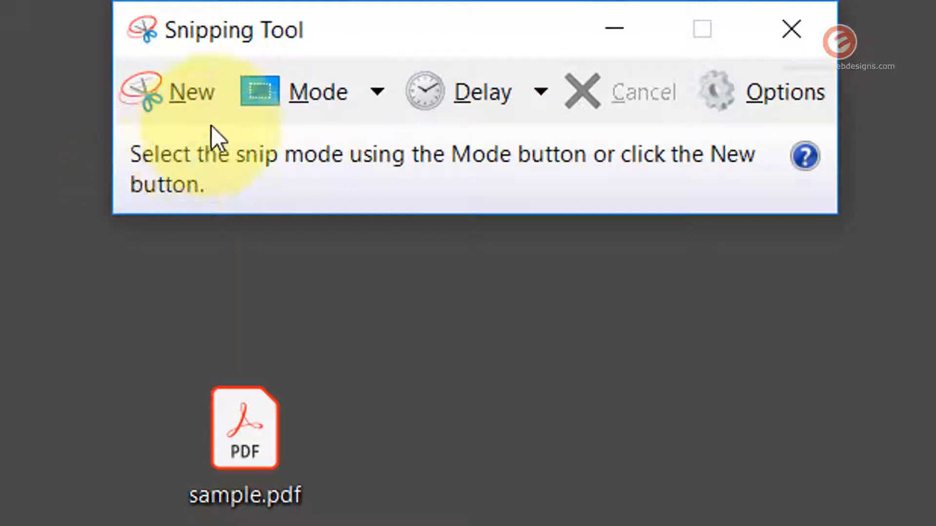
pyautogui.click(195, 93)
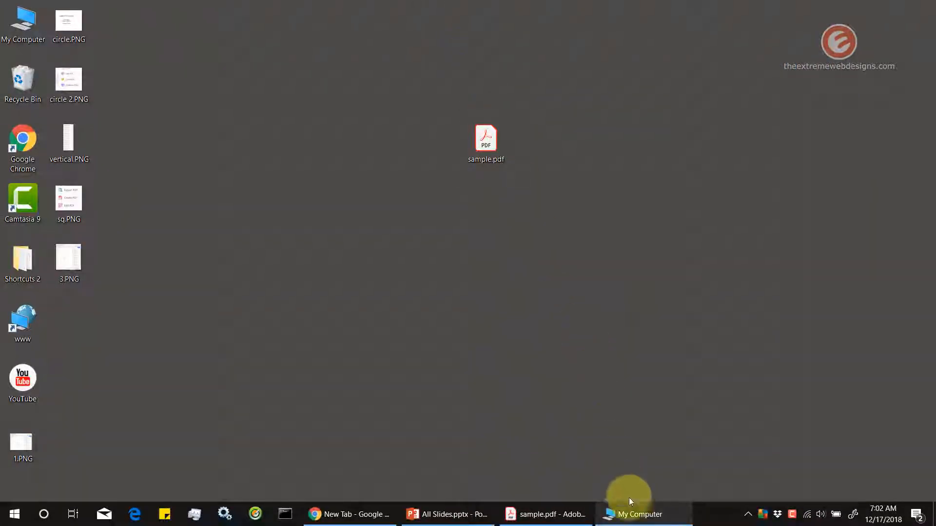
pyautogui.click(637, 513)
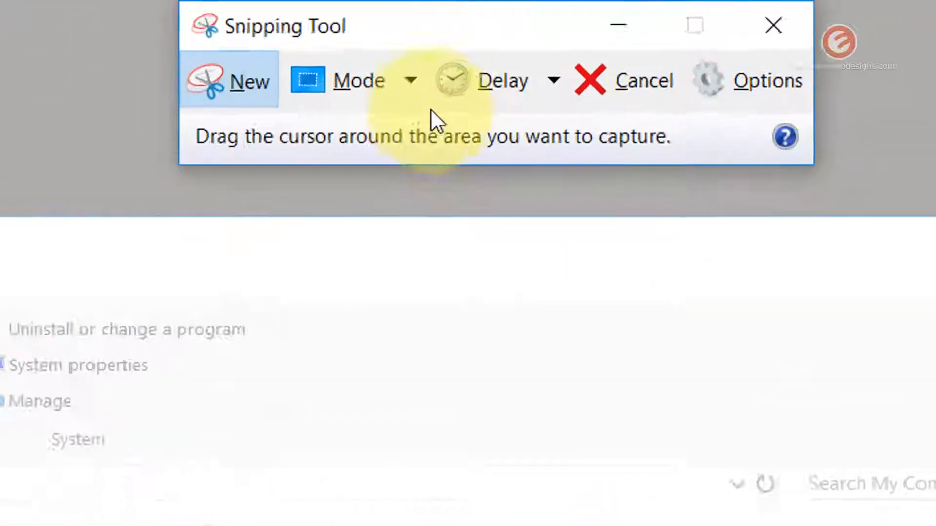
# - Switch the snipping mode to Full-screen Snip to capture the whole desktop with My Computer open
pyautogui.click(528, 30)
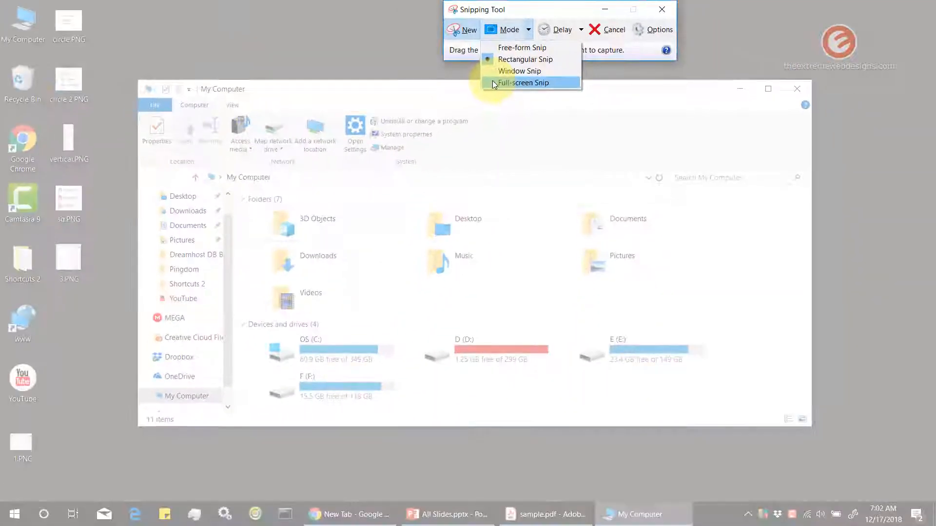
pyautogui.click(459, 110)
pyautogui.scroll(-5, 503, 327)
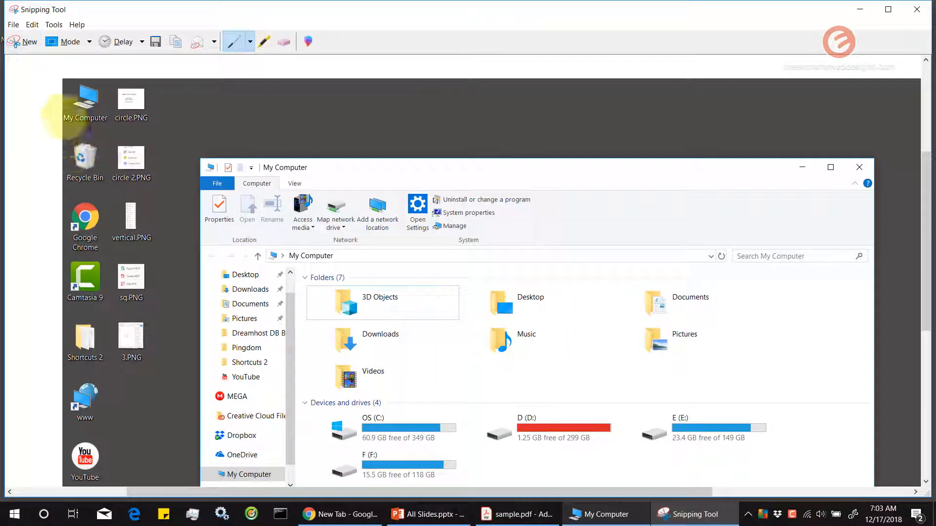
pyautogui.scroll(1, 827, 424)
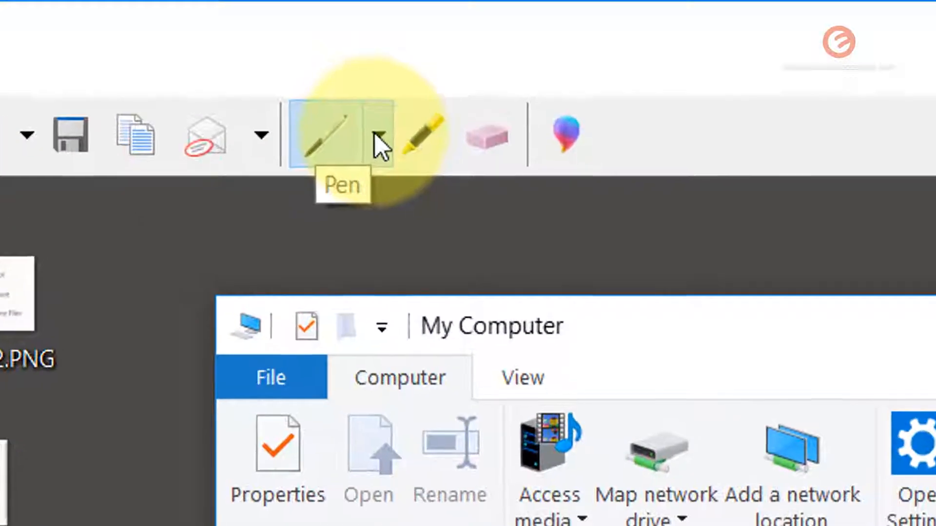
# - Handwrite "Something" with the blue pen across the upper right of the captured My Computer window
pyautogui.click(348, 117)
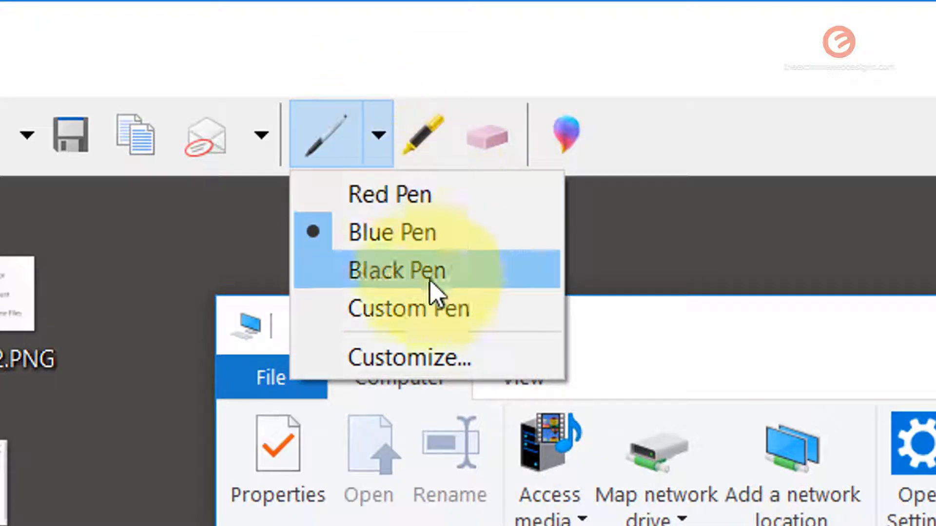
pyautogui.click(455, 266)
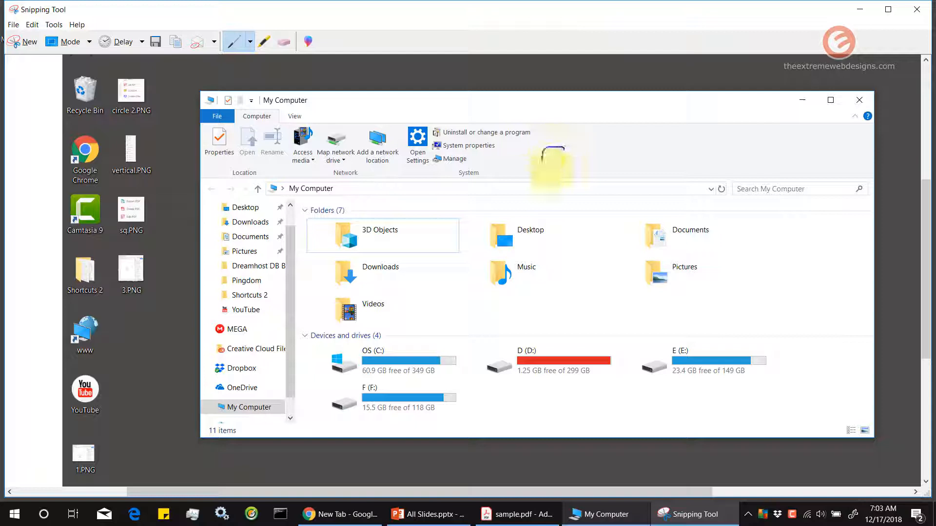
pyautogui.moveTo(542, 162); pyautogui.dragTo(561, 215)
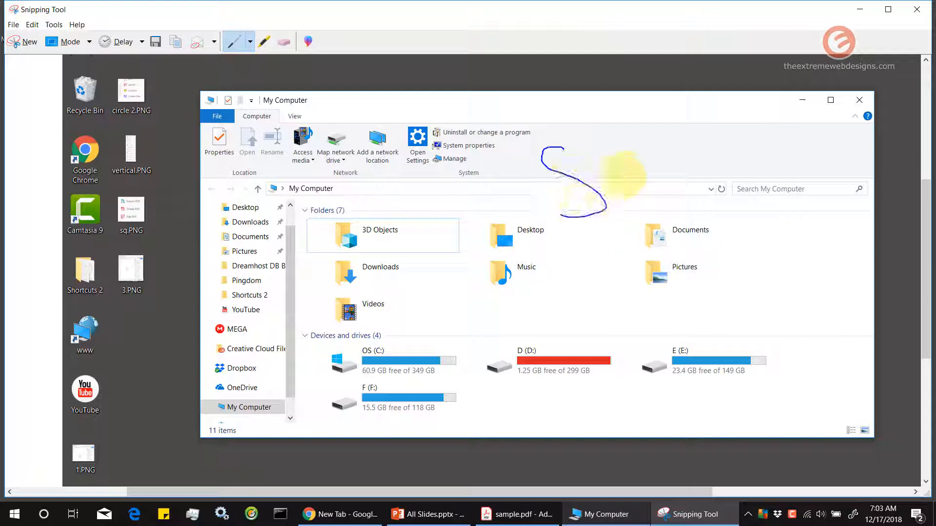
pyautogui.moveTo(622, 166)
pyautogui.mouseDown()
pyautogui.moveTo(704, 175)
pyautogui.moveTo(762, 150)
pyautogui.moveTo(790, 125)
pyautogui.moveTo(819, 163)
pyautogui.moveTo(844, 124)
pyautogui.moveTo(870, 110)
pyautogui.moveTo(915, 157)
pyautogui.moveTo(859, 172)
pyautogui.mouseUp()
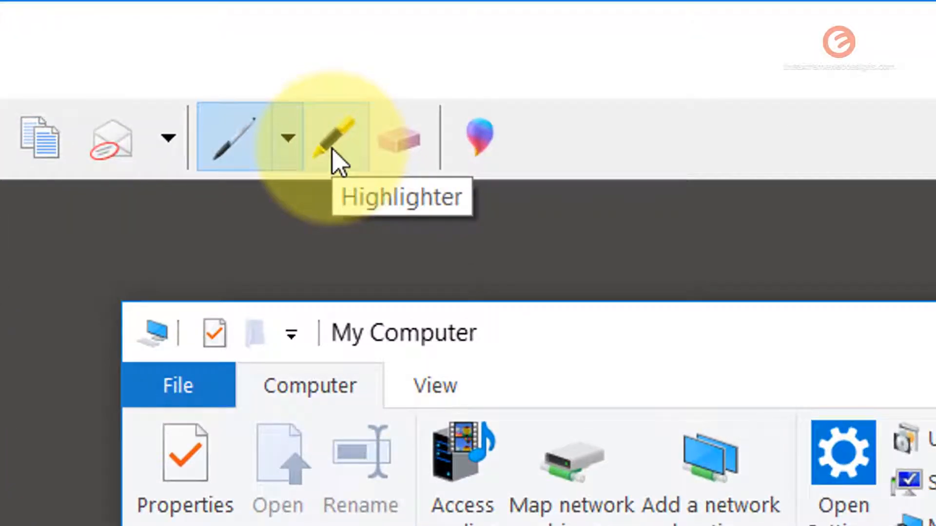
# - Highlight the area around drive D, the Documents and Pictures labels and the space between them with yellow highlighter strokes
pyautogui.click(332, 152)
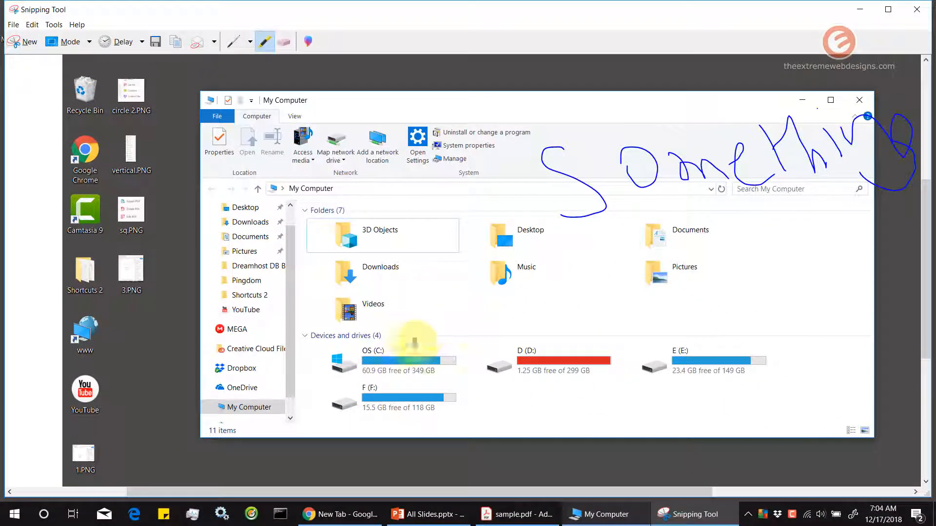
pyautogui.moveTo(429, 317)
pyautogui.mouseDown()
pyautogui.moveTo(522, 373)
pyautogui.moveTo(584, 348)
pyautogui.mouseUp()
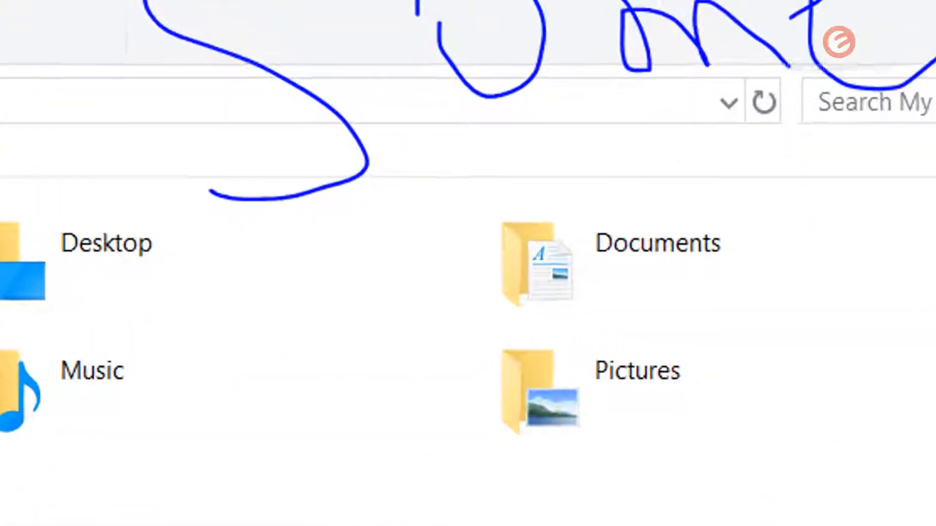
pyautogui.moveTo(615, 381); pyautogui.dragTo(733, 380)
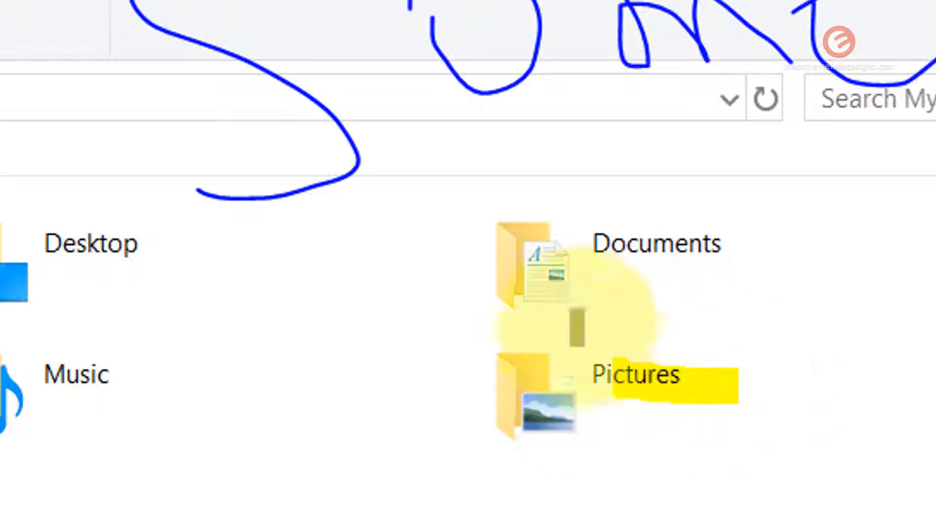
pyautogui.moveTo(604, 209)
pyautogui.mouseDown()
pyautogui.moveTo(773, 209)
pyautogui.moveTo(787, 265)
pyautogui.mouseUp()
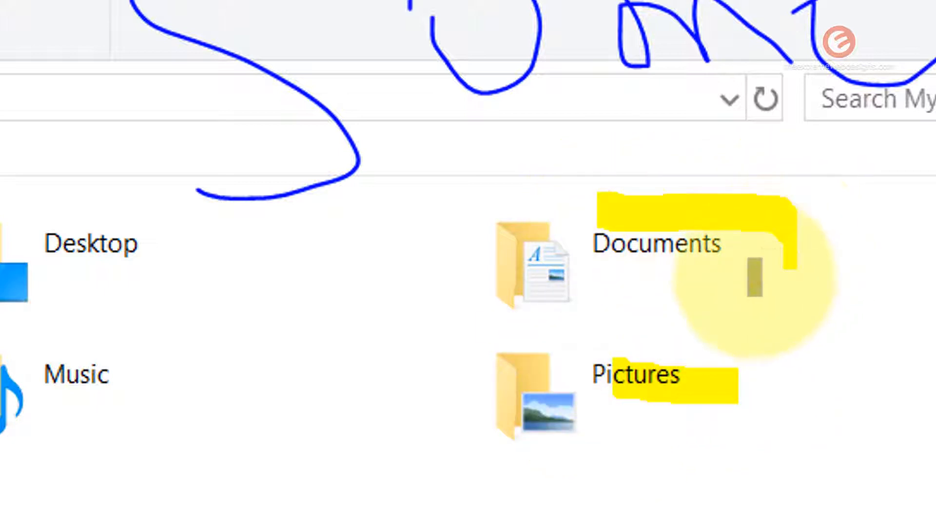
pyautogui.moveTo(509, 325); pyautogui.dragTo(748, 324)
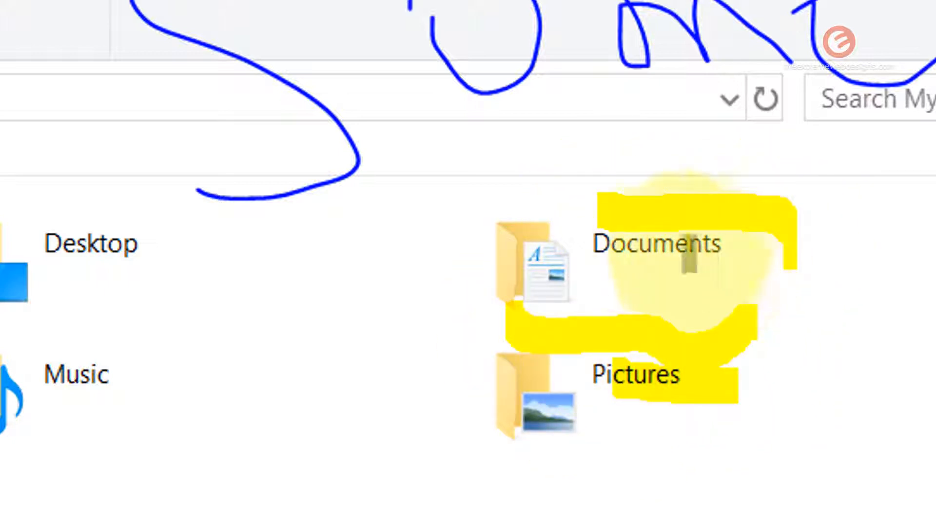
pyautogui.moveTo(592, 266)
pyautogui.mouseDown()
pyautogui.moveTo(721, 265)
pyautogui.moveTo(704, 256)
pyautogui.mouseUp()
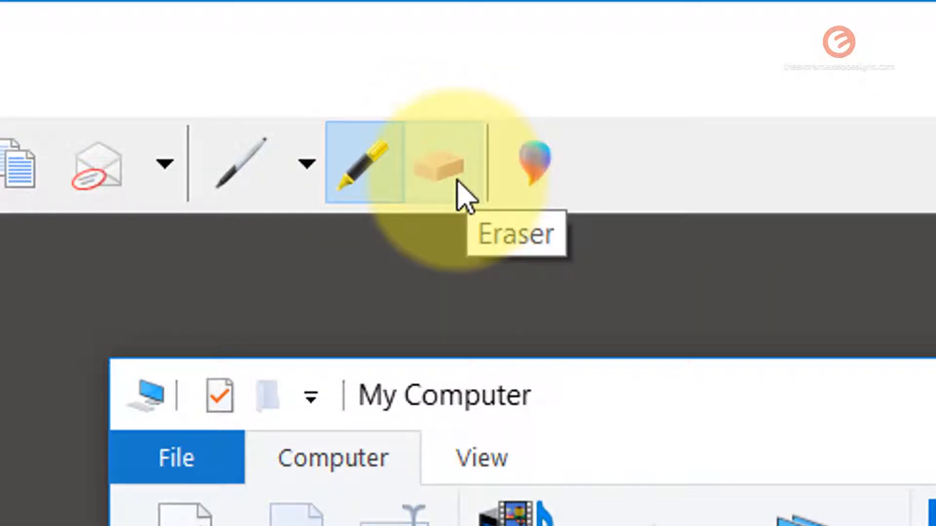
# - Erase the blue handwritten "Something" and all yellow highlighter strokes from the captured My Computer snip
pyautogui.click(471, 191)
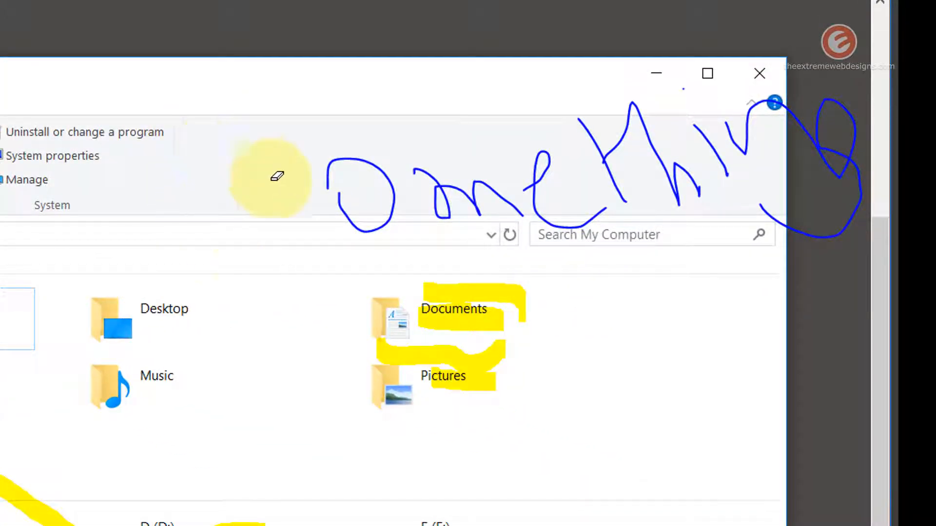
pyautogui.moveTo(276, 177); pyautogui.dragTo(361, 232)
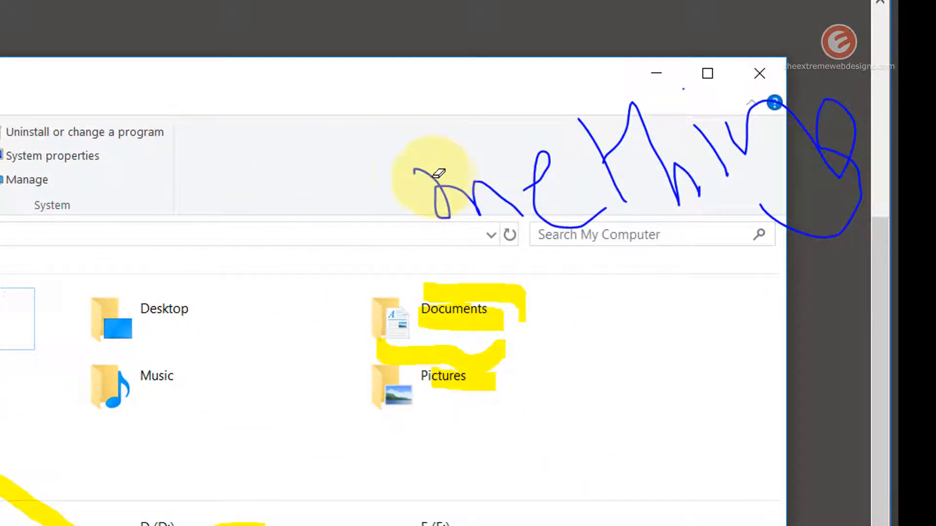
pyautogui.moveTo(425, 161); pyautogui.dragTo(468, 211)
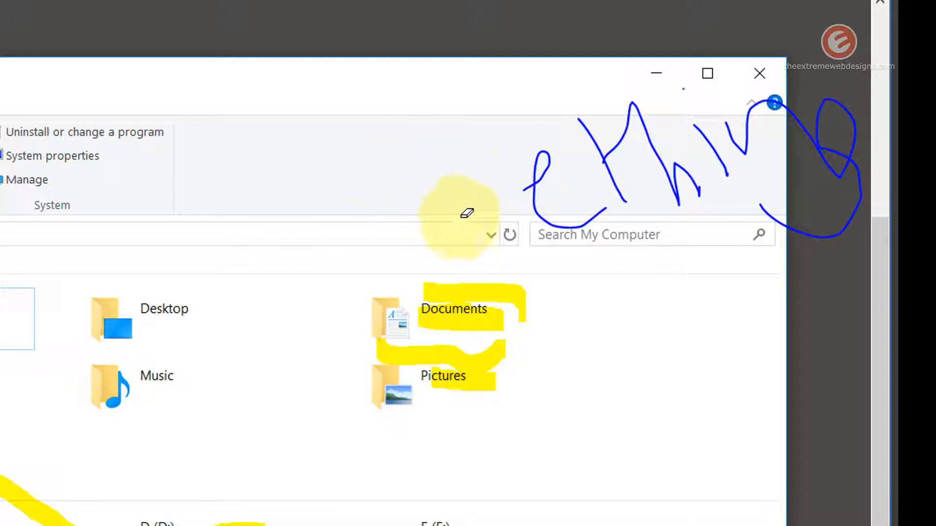
pyautogui.click(538, 175)
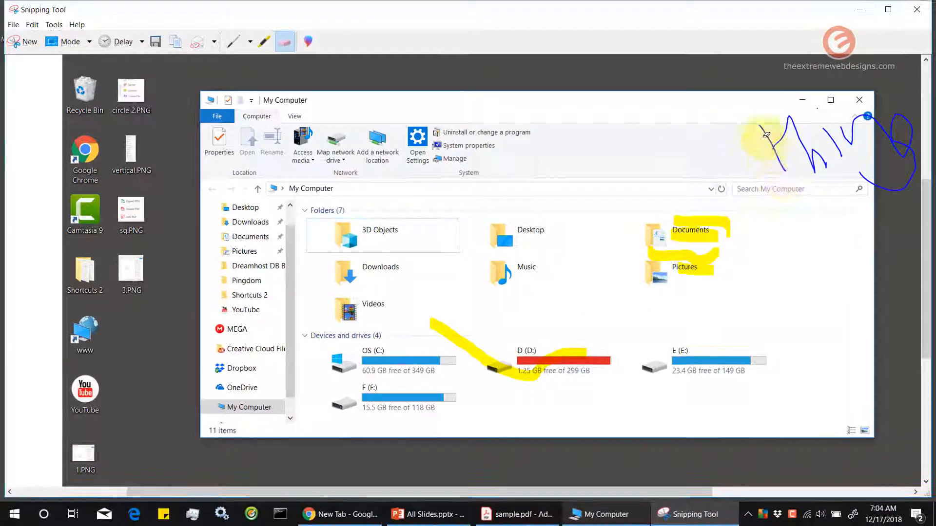
pyautogui.moveTo(766, 135)
pyautogui.mouseDown()
pyautogui.moveTo(780, 161)
pyautogui.moveTo(778, 150)
pyautogui.moveTo(757, 157)
pyautogui.mouseUp()
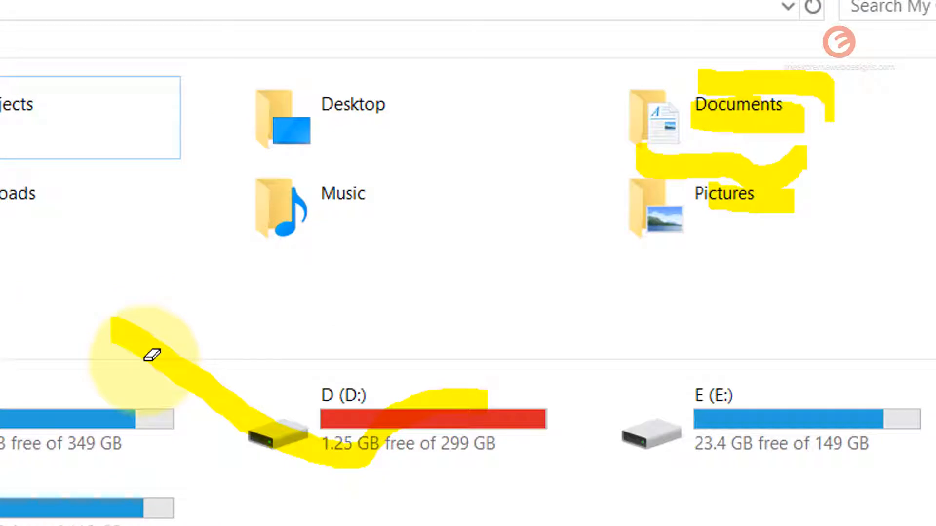
pyautogui.click(151, 352)
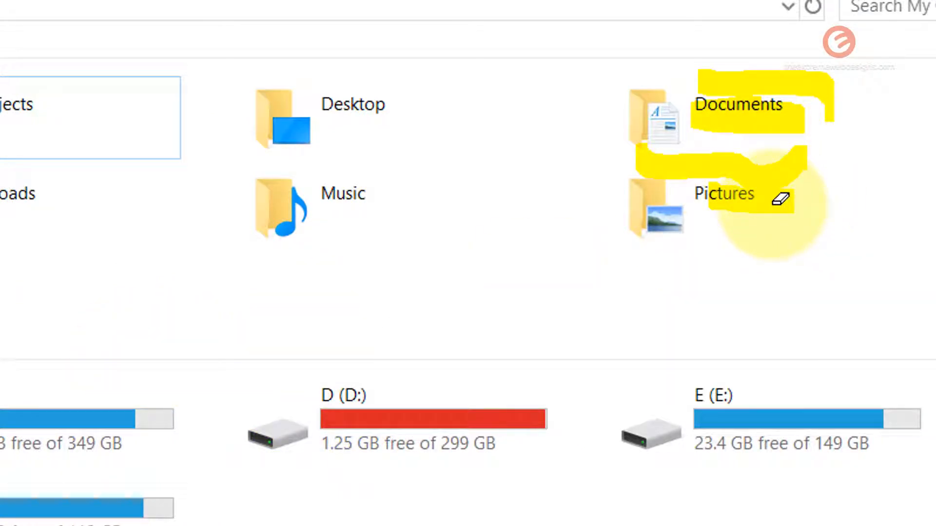
pyautogui.moveTo(780, 198)
pyautogui.mouseDown()
pyautogui.moveTo(736, 167)
pyautogui.moveTo(790, 90)
pyautogui.mouseUp()
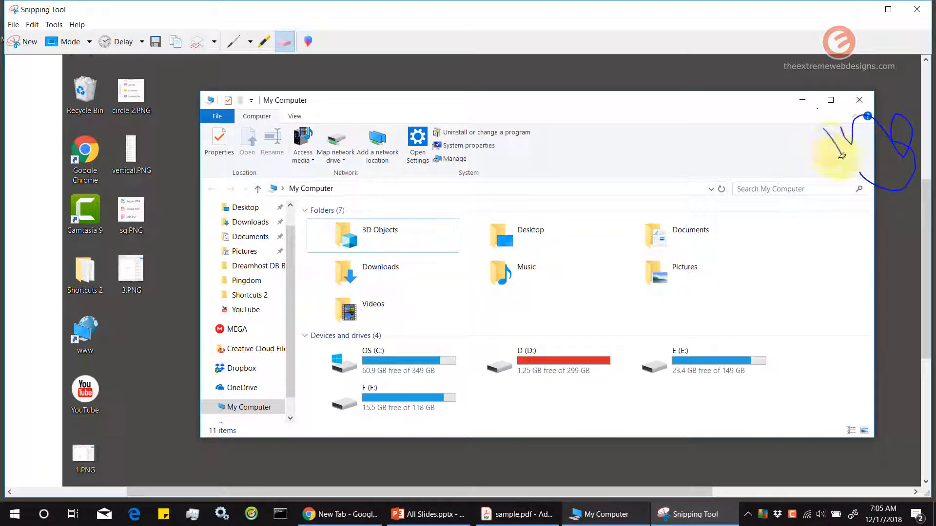
pyautogui.moveTo(836, 139); pyautogui.dragTo(893, 188)
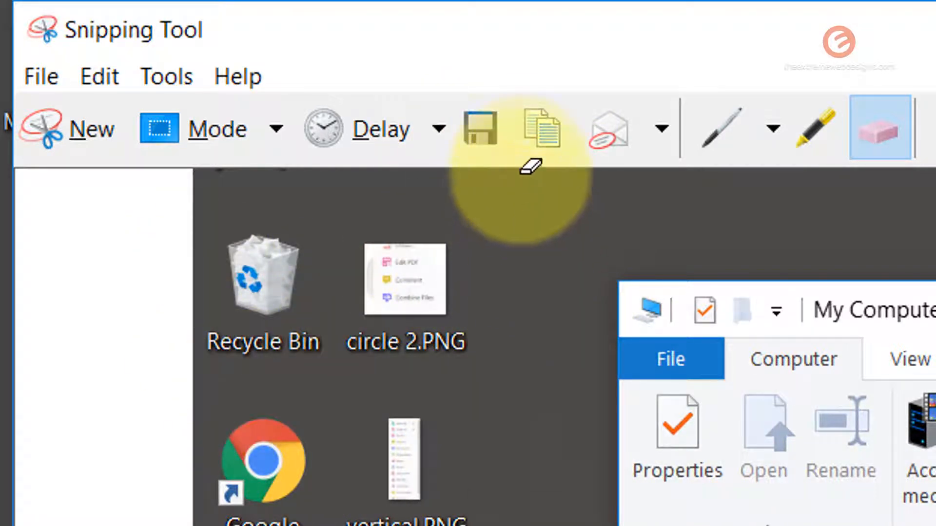
# - Copy the snip to the clipboard, and try to send it with the Email Recipient option, dismissing the message dialogs
pyautogui.click(540, 139)
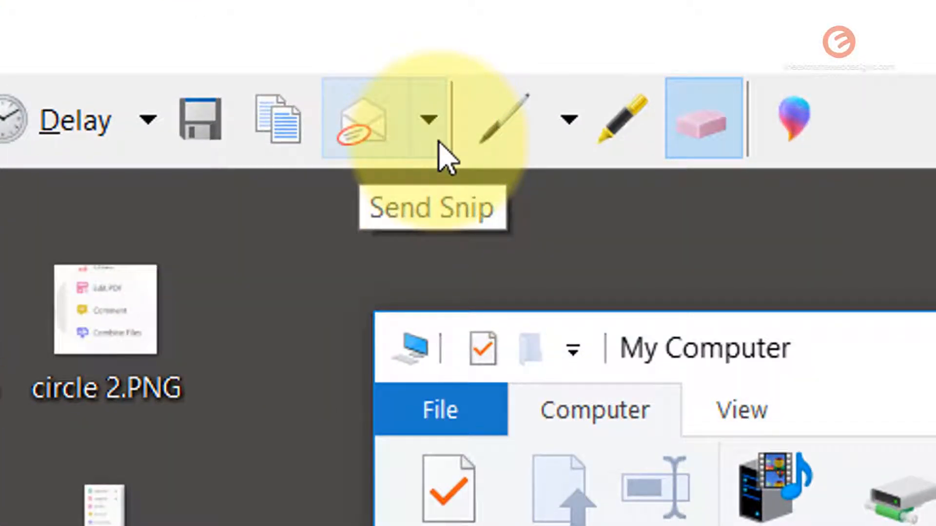
pyautogui.click(438, 142)
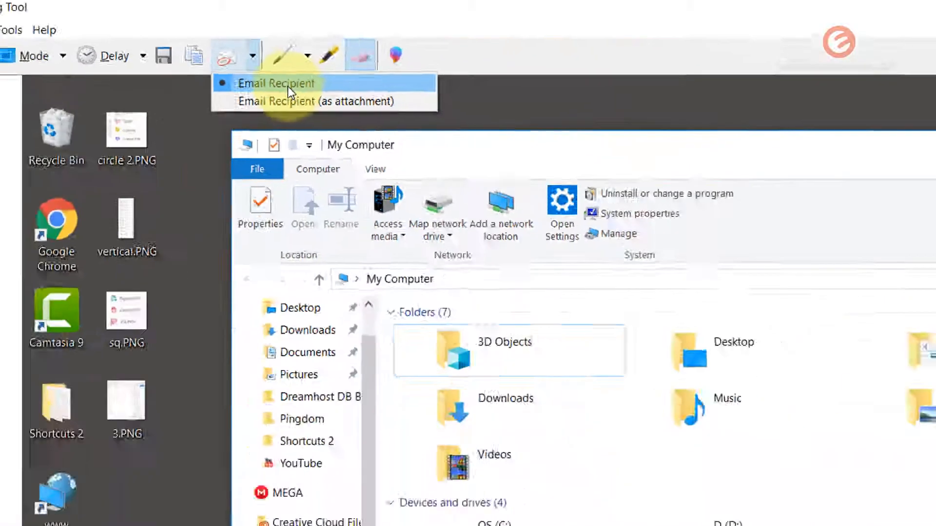
pyautogui.click(515, 207)
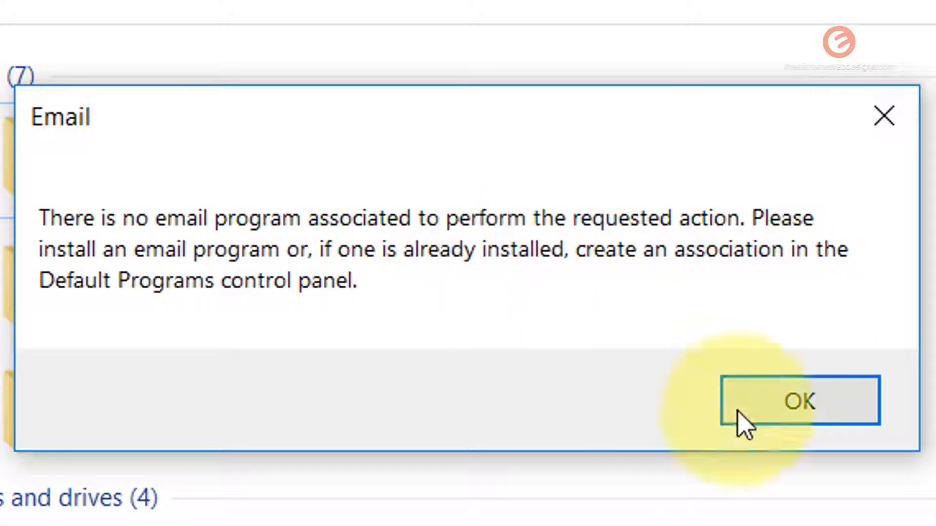
pyautogui.click(796, 393)
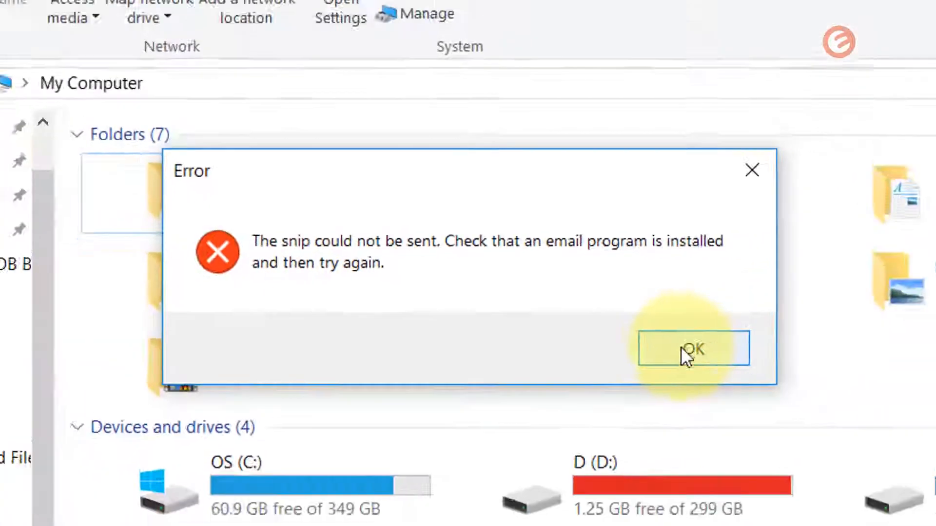
pyautogui.click(785, 381)
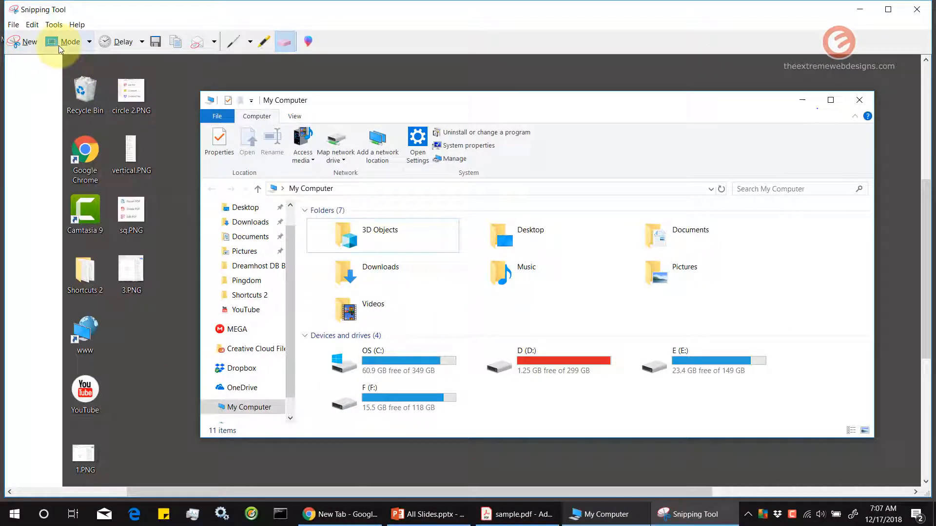